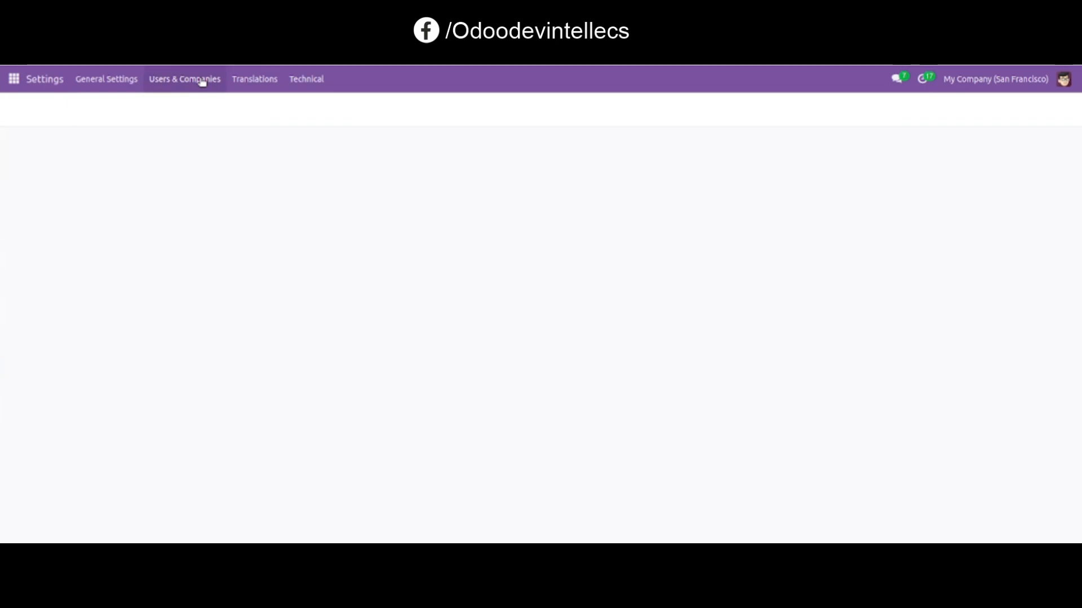
- Open the admin user's record, grant the Visa Manager access right, and save the user
left_click(186, 79)
left_click(181, 110)
left_click(252, 192)
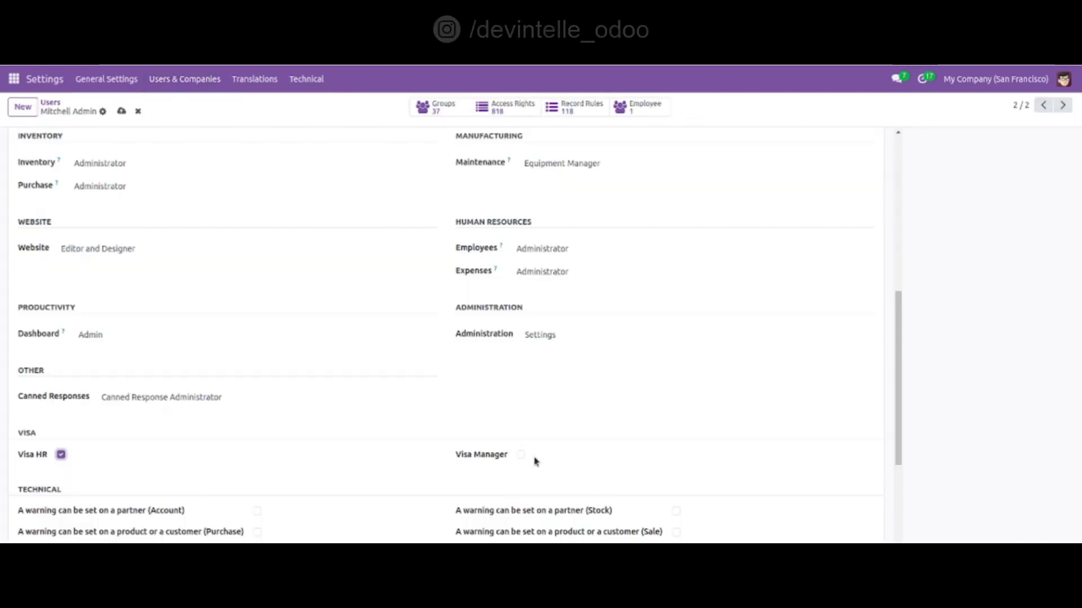
left_click(522, 456)
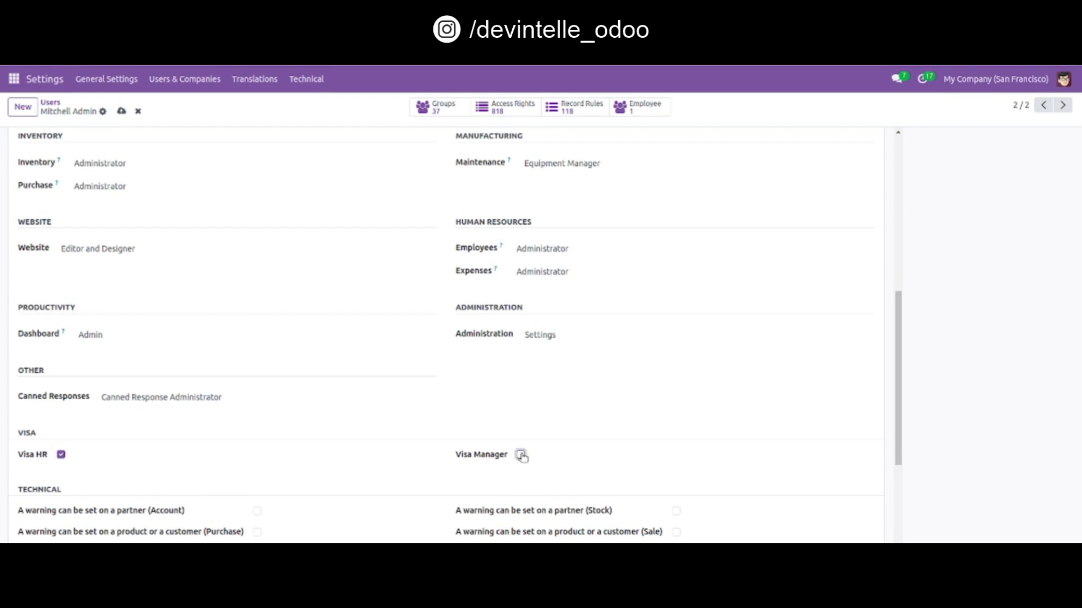
left_click(121, 112)
- Open the Visa Request app's visa types and create a visa type Student with code S
left_click(14, 79)
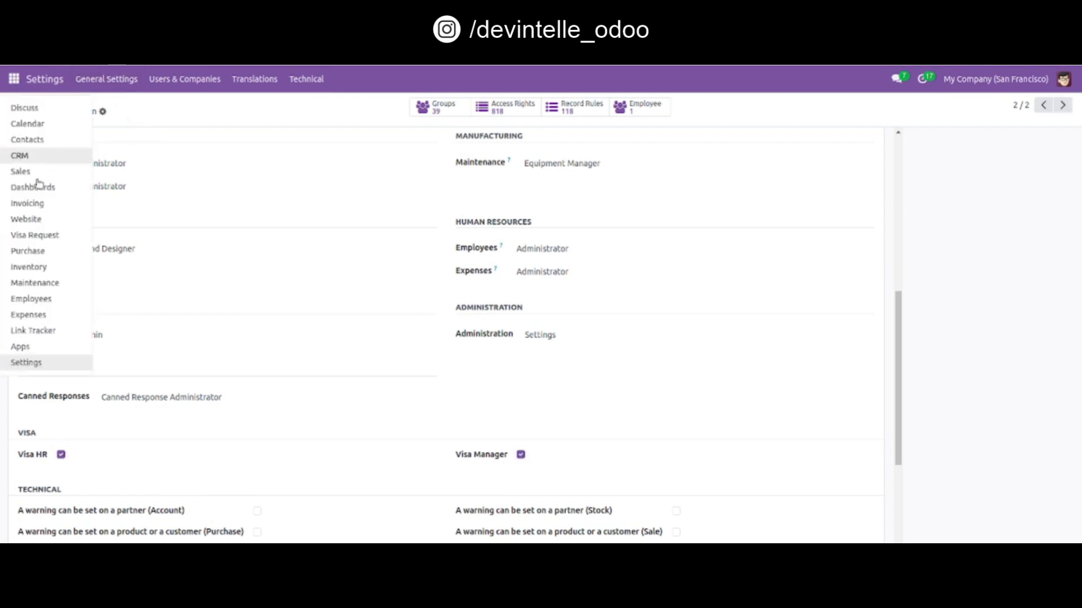
left_click(50, 235)
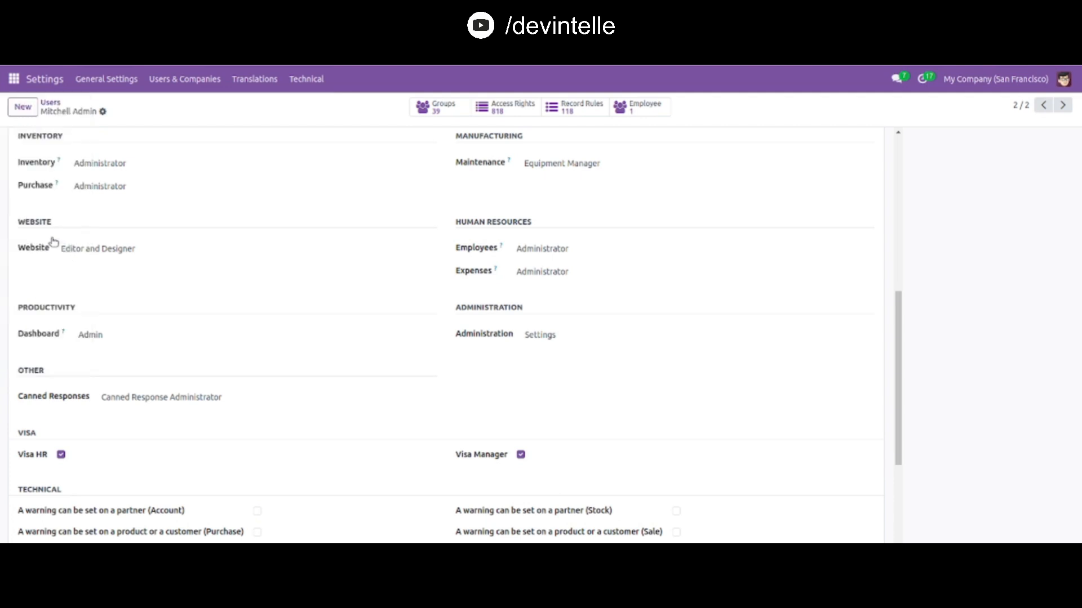
left_click(183, 80)
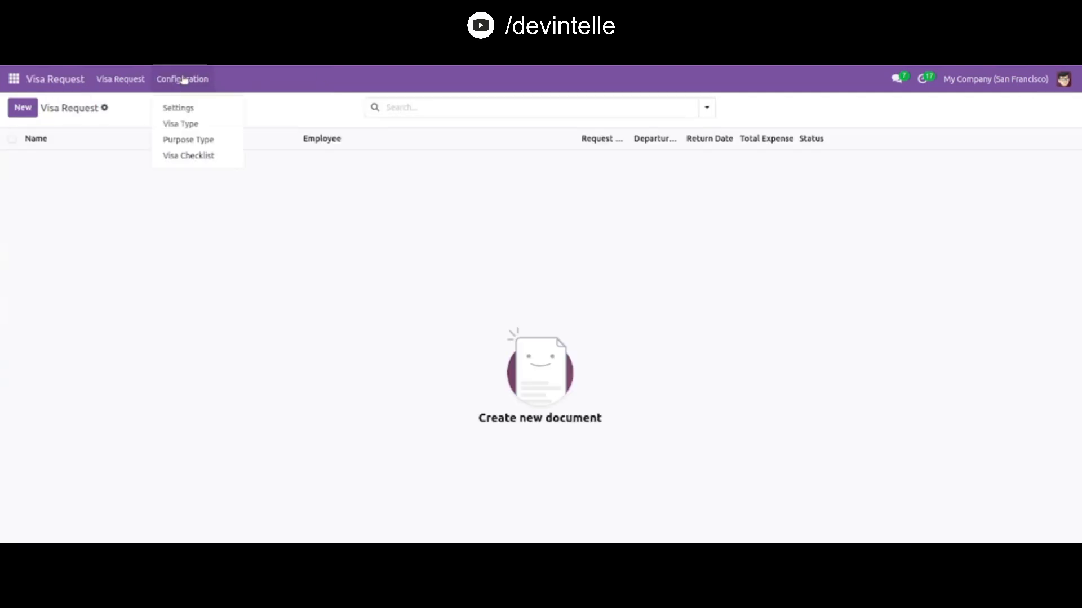
left_click(187, 125)
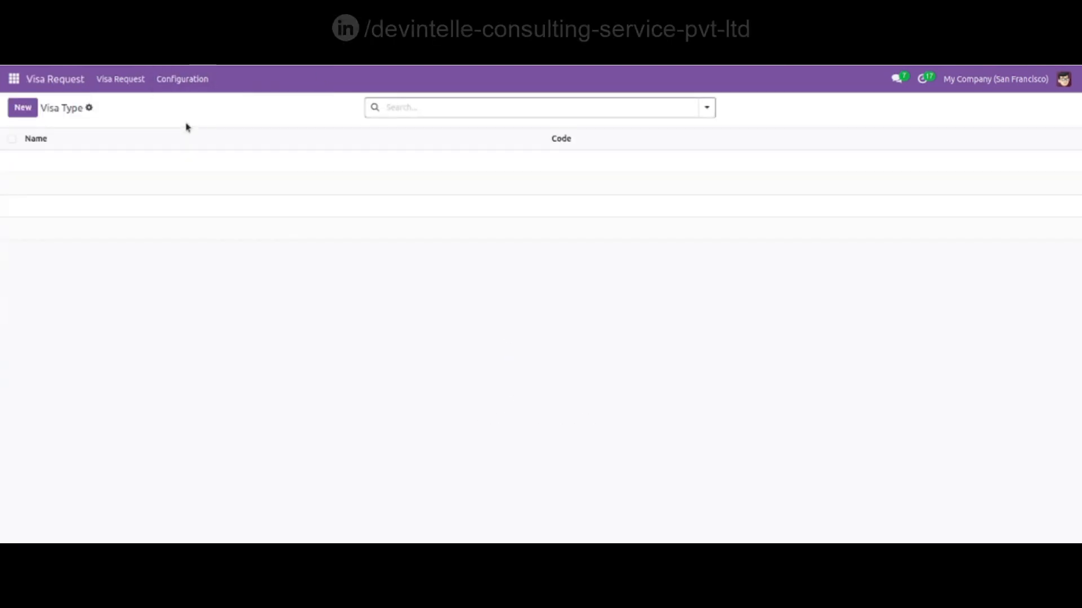
left_click(20, 112)
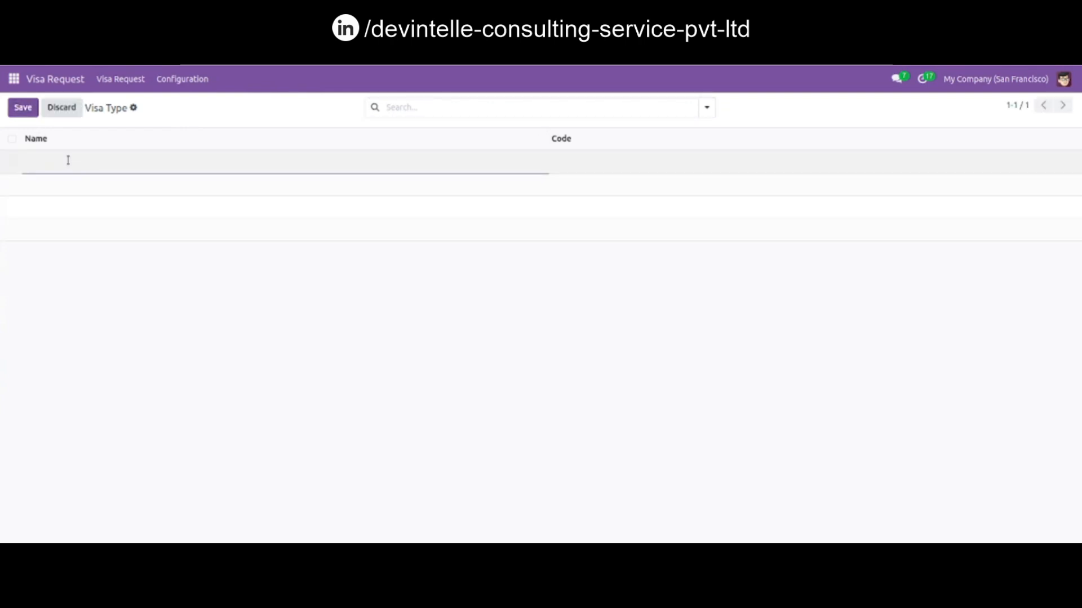
type("Student")
key("Tab")
type("S")
key("Return")
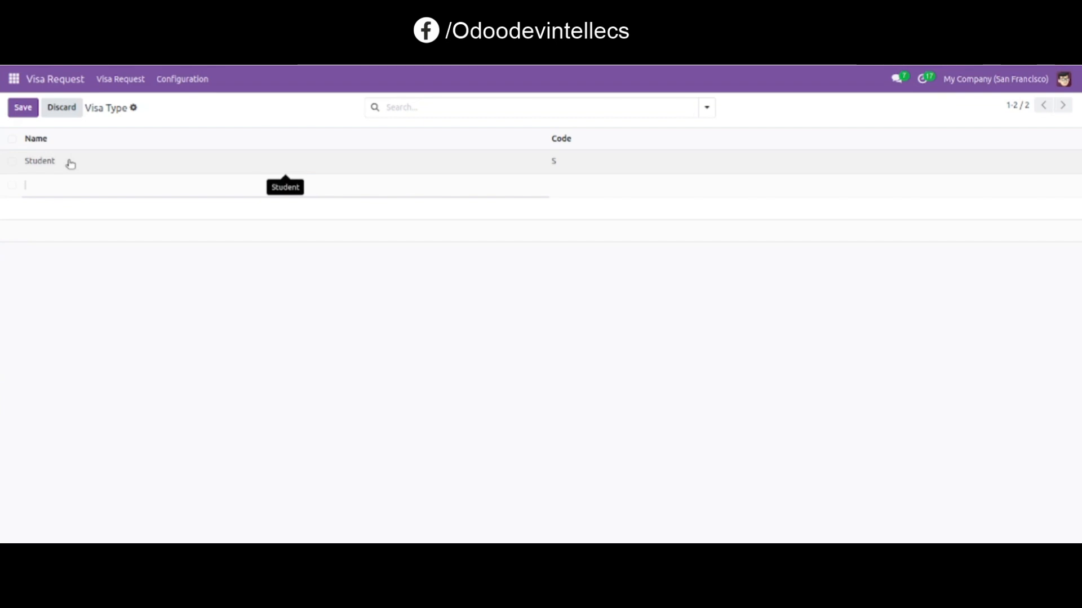
- Add a visa type Visitor with code V and save the list
type("Visitor")
key("Tab")
type("V")
left_click(14, 107)
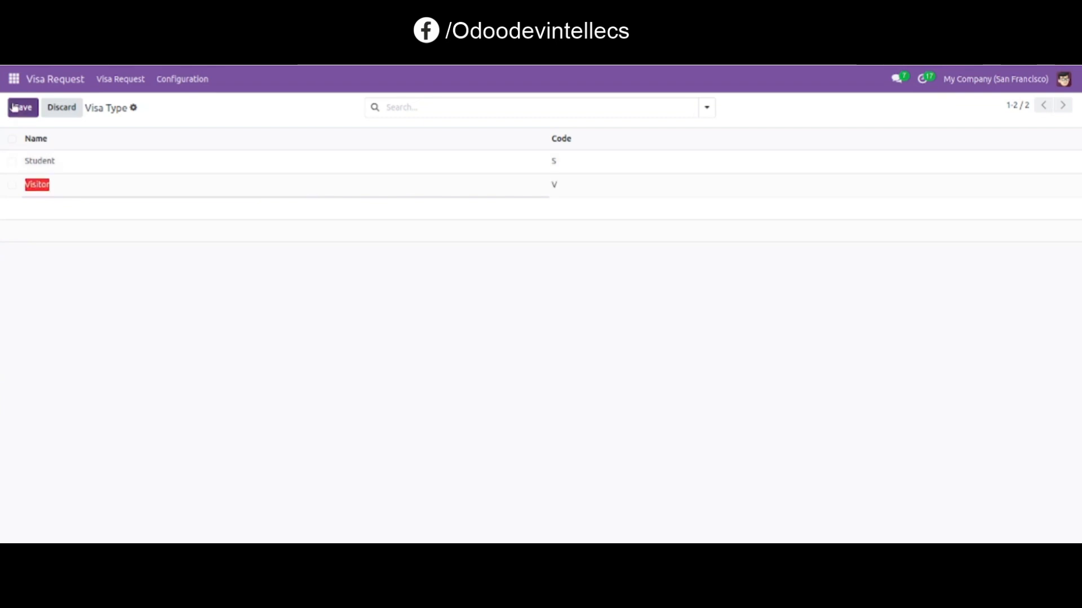
- Open the purpose types and create a purpose Tour with code T
left_click(182, 85)
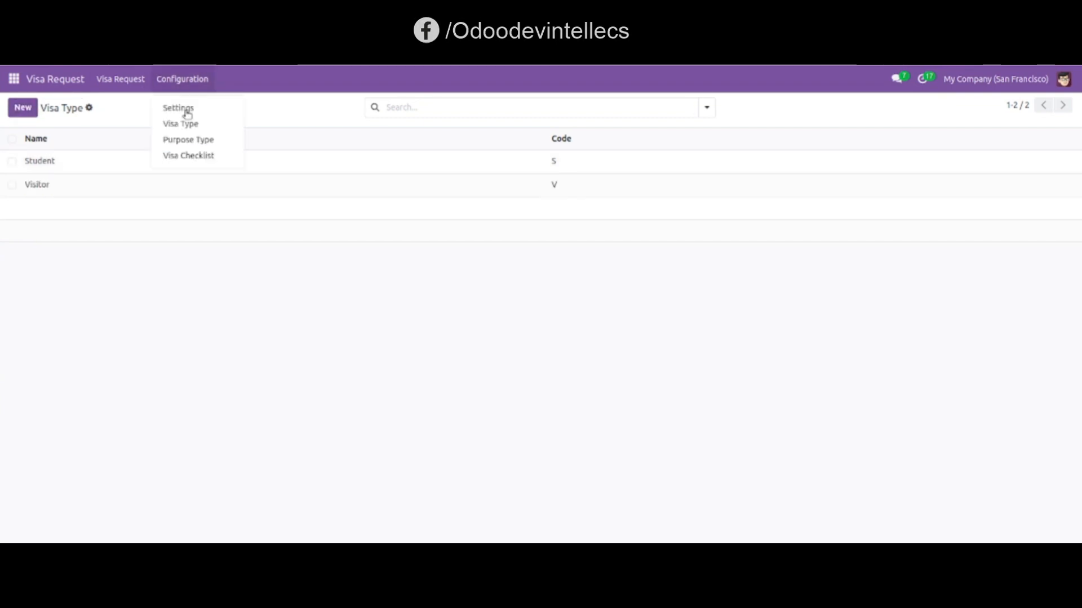
left_click(189, 140)
left_click(22, 108)
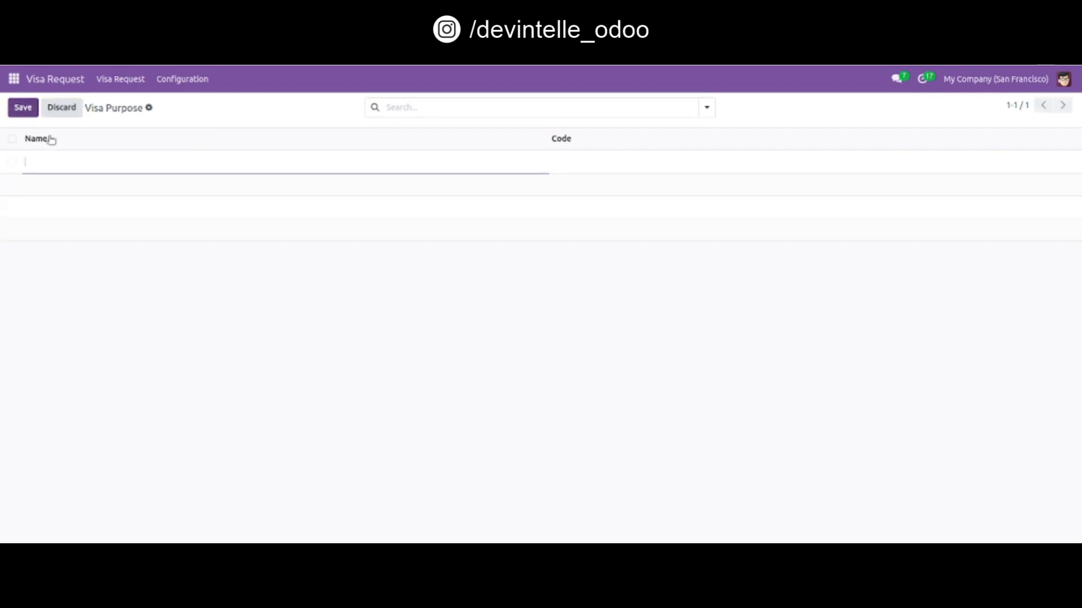
type("T")
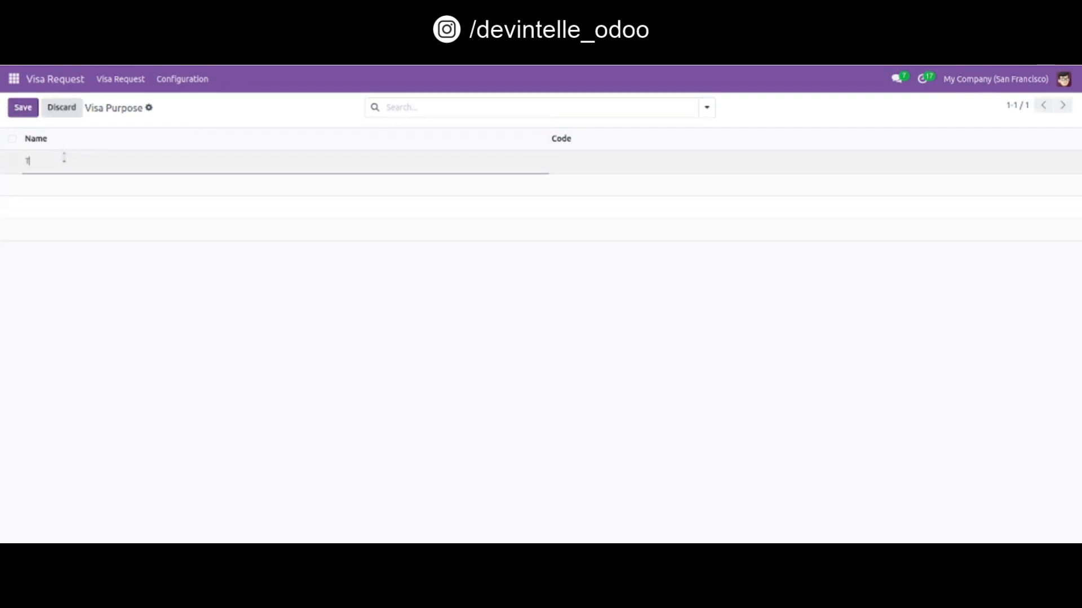
type("out")
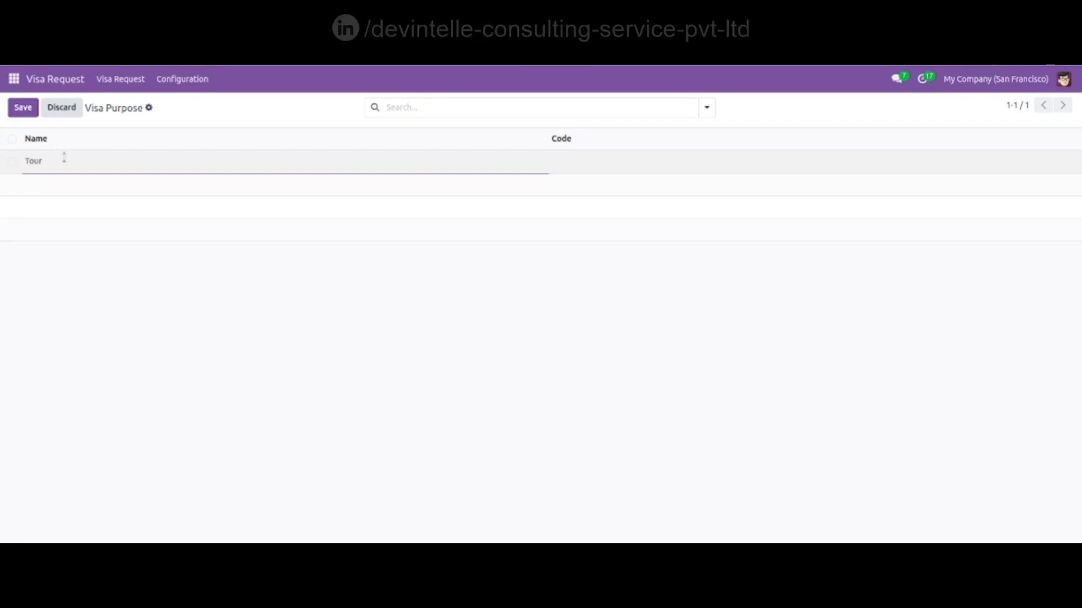
type("T")
key("Return")
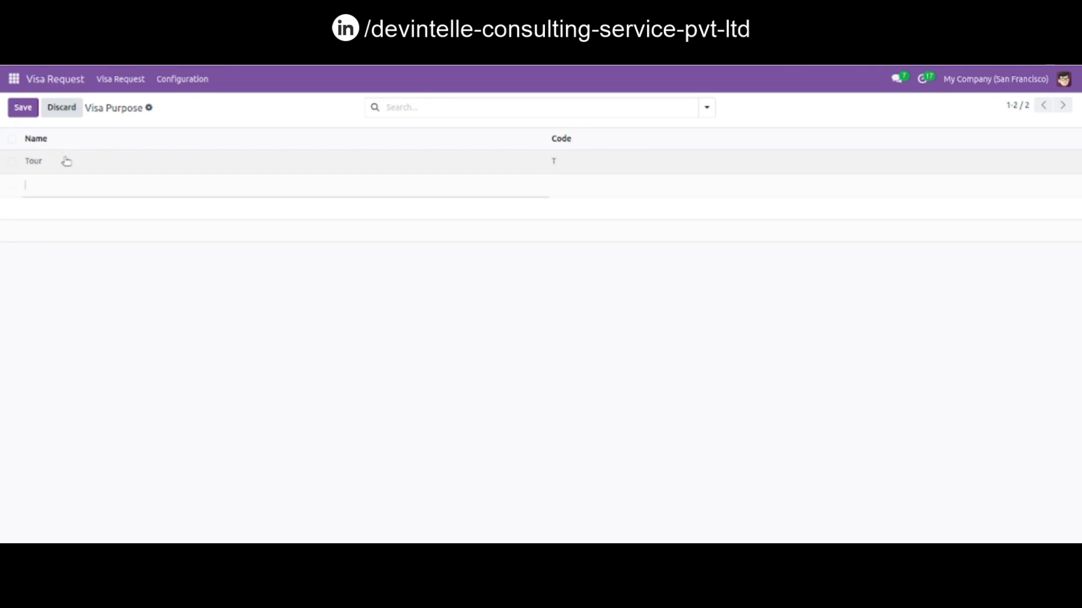
- Add a purpose Visit with code V and save the list
type("Visit")
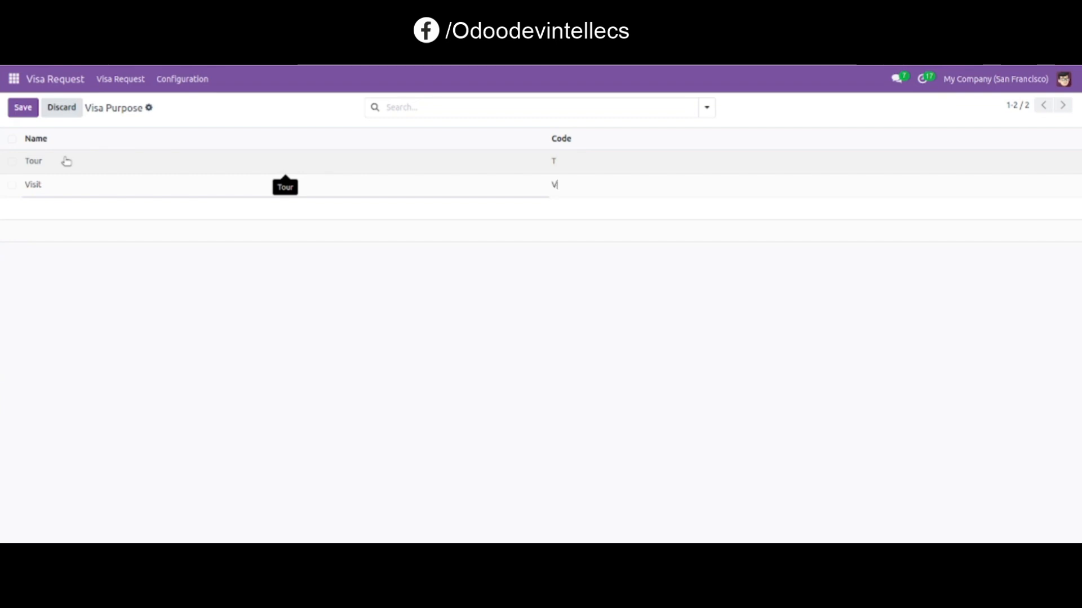
left_click(23, 107)
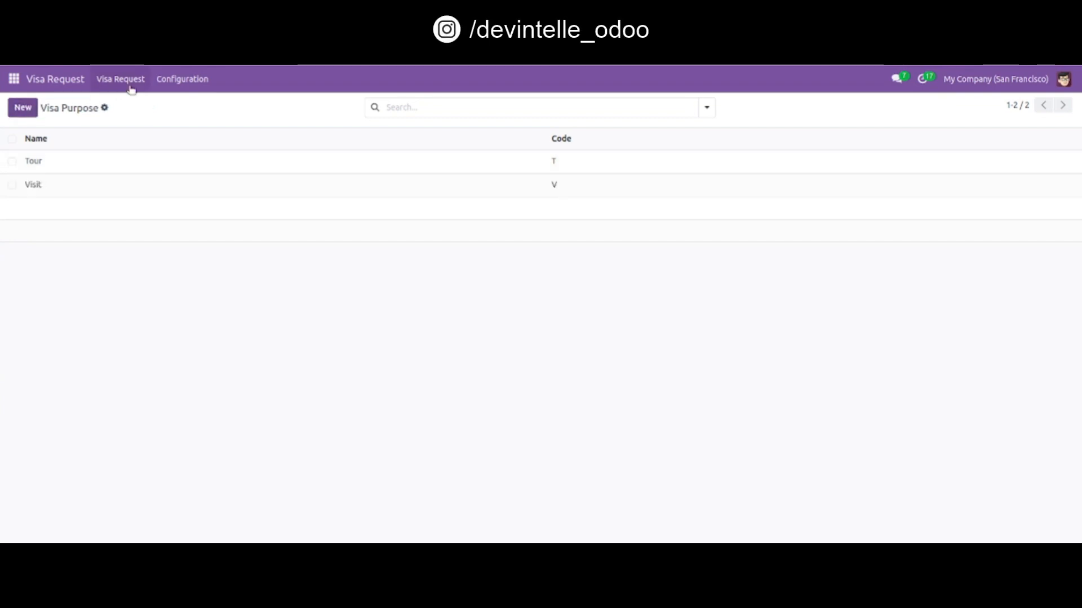
- Open the visa checklist and create an item All Documents with code Document
left_click(191, 81)
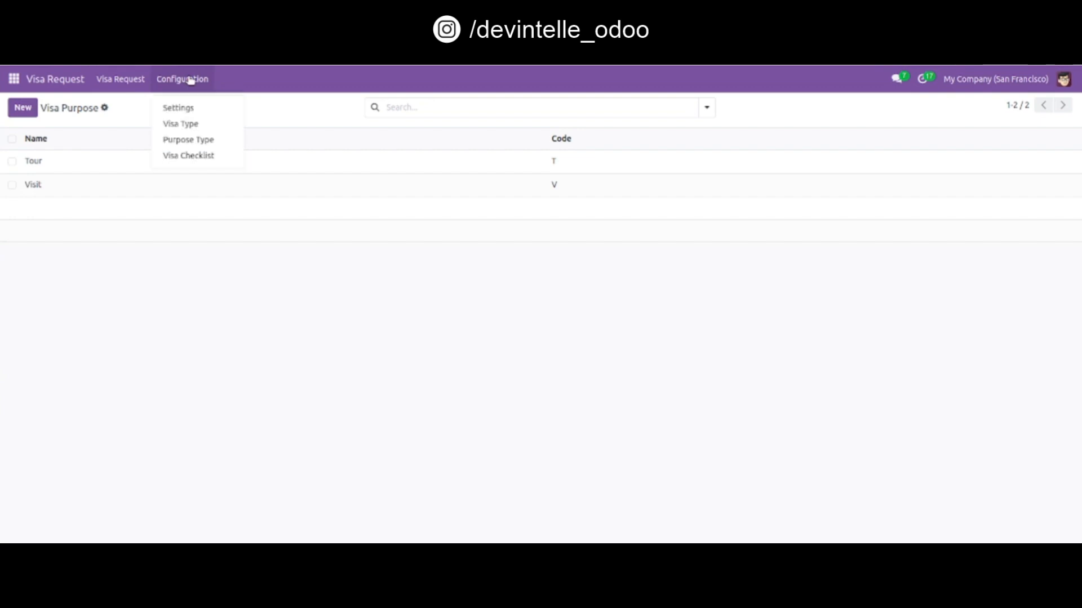
left_click(196, 158)
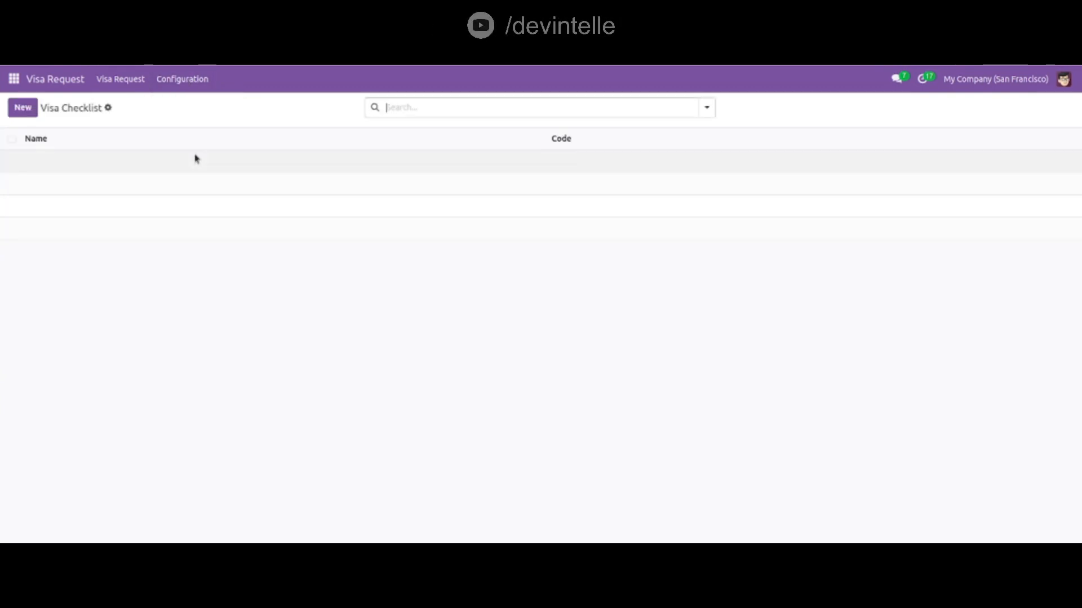
left_click(25, 108)
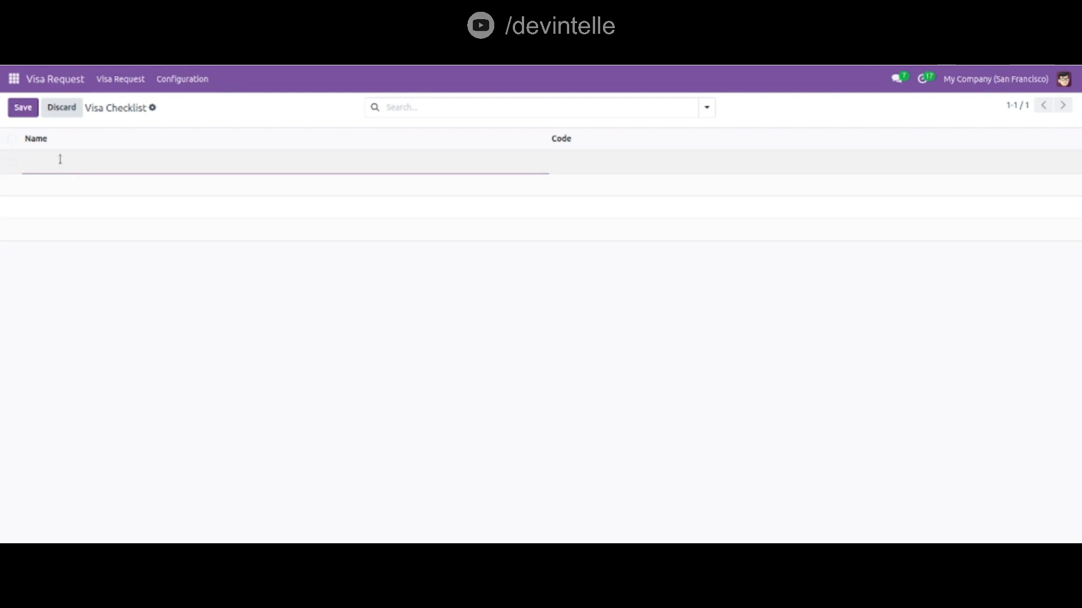
type("Al")
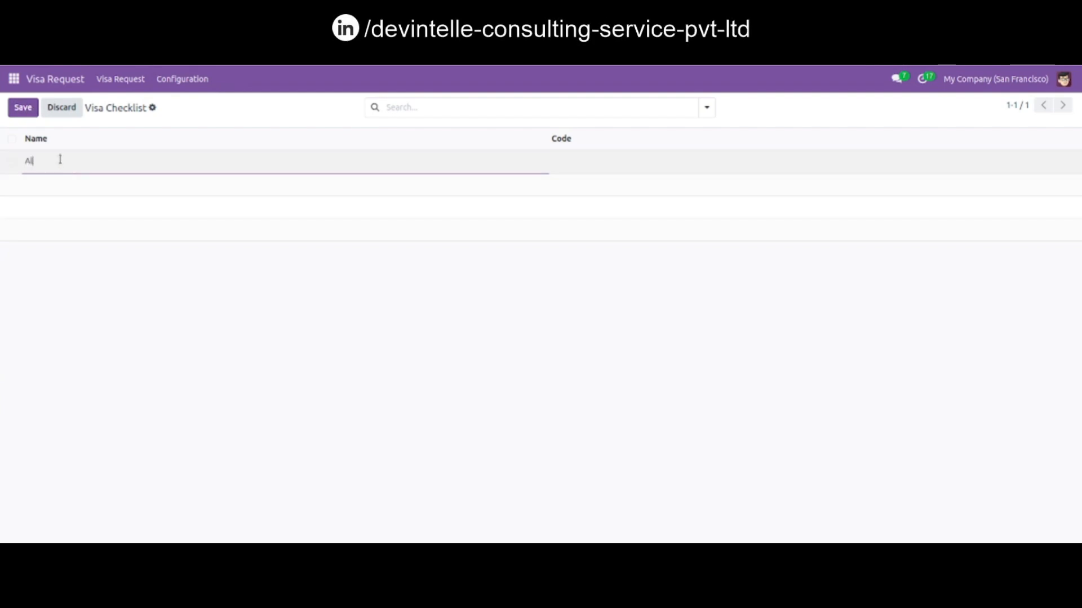
type("l Documents")
key("Tab")
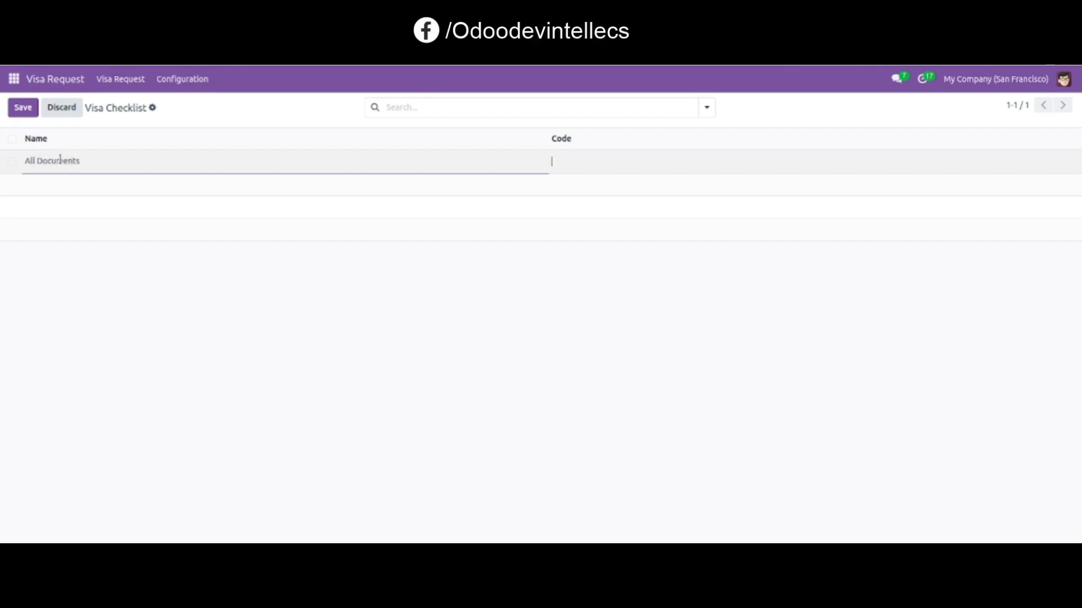
type("Document")
key("Return")
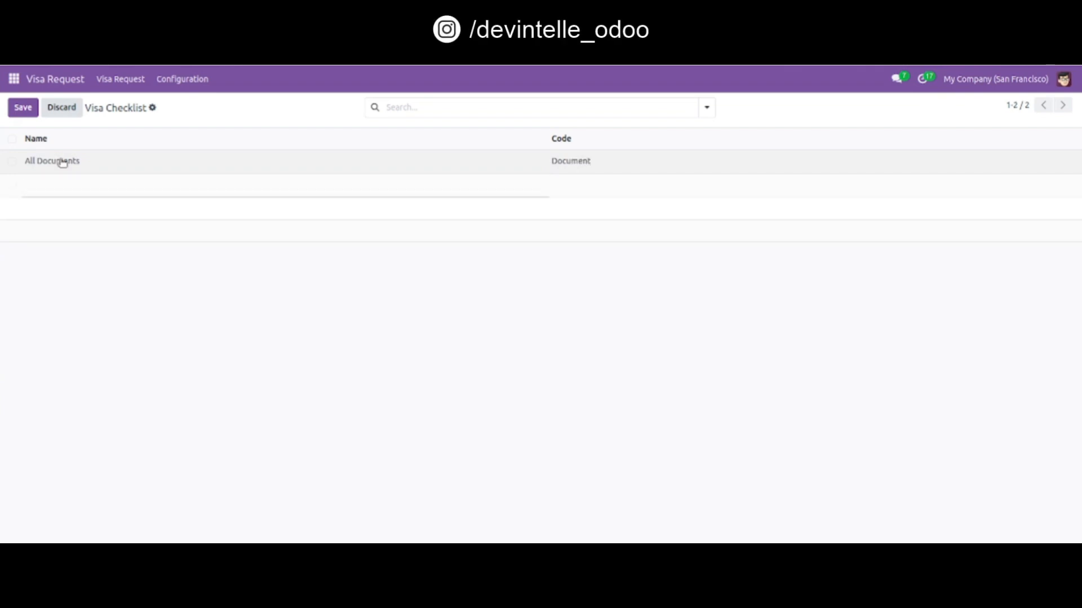
- Add a checklist item Fees with code Fees and save the list
type("Fes")
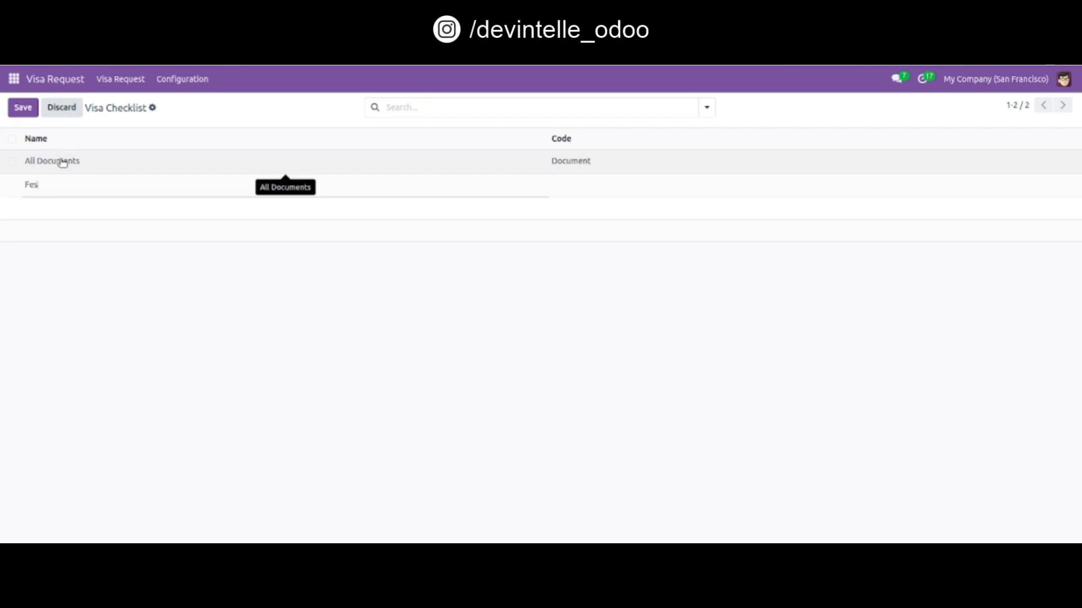
type("s")
key("BackSpace")
key("BackSpace")
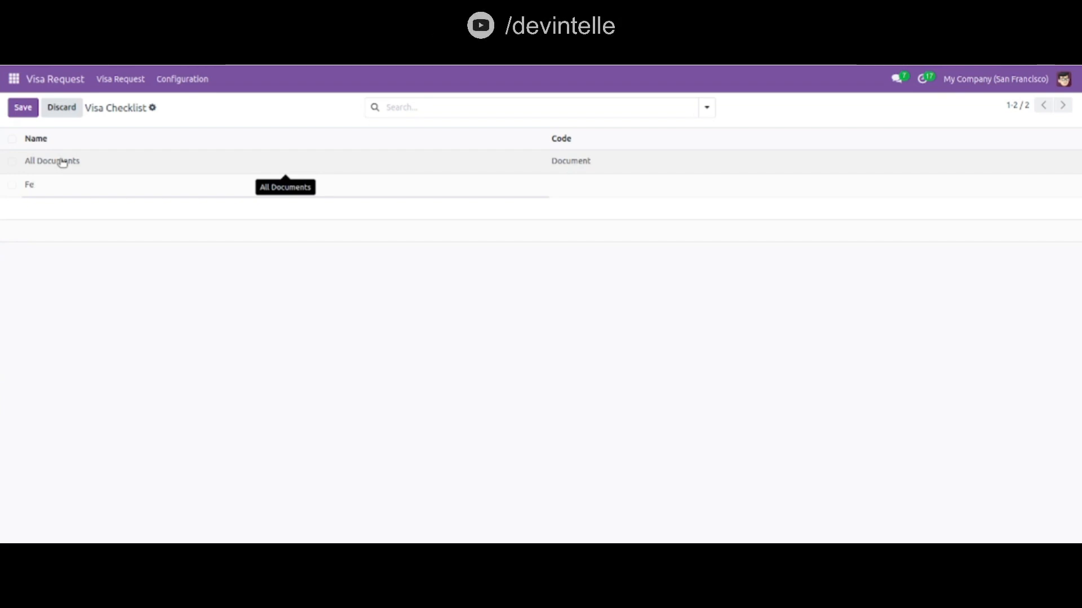
type("es")
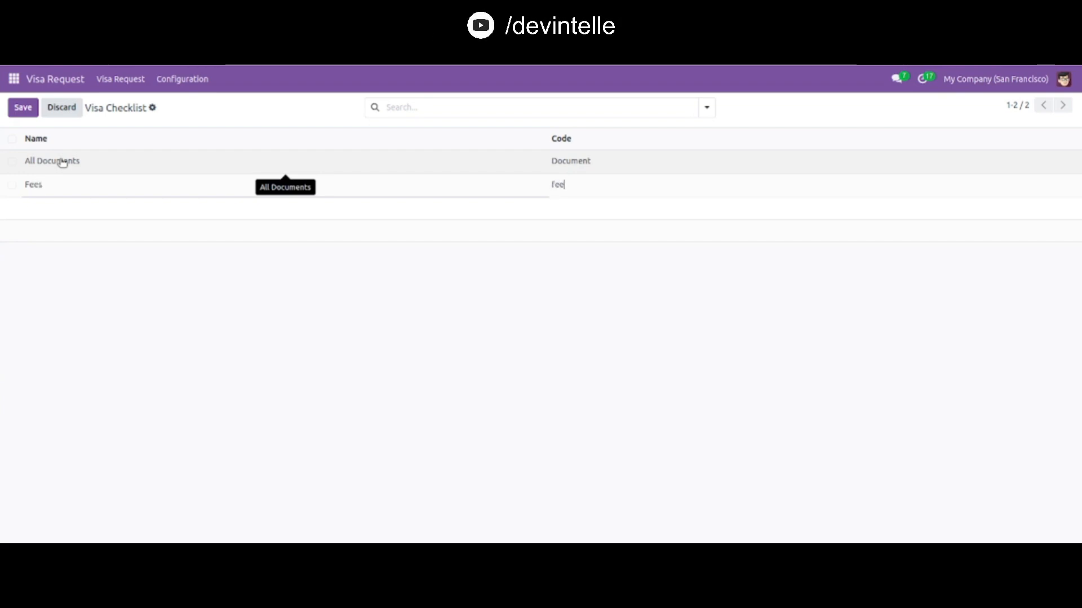
left_click(25, 107)
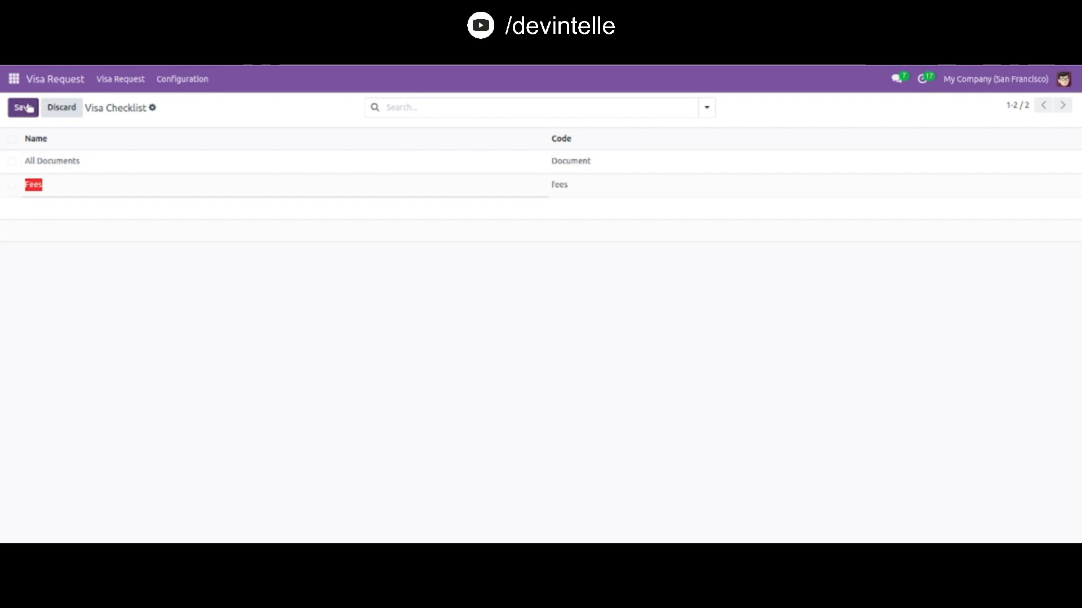
- Start a new visa request, choose an employee, and set the admin user as manager
left_click(107, 79)
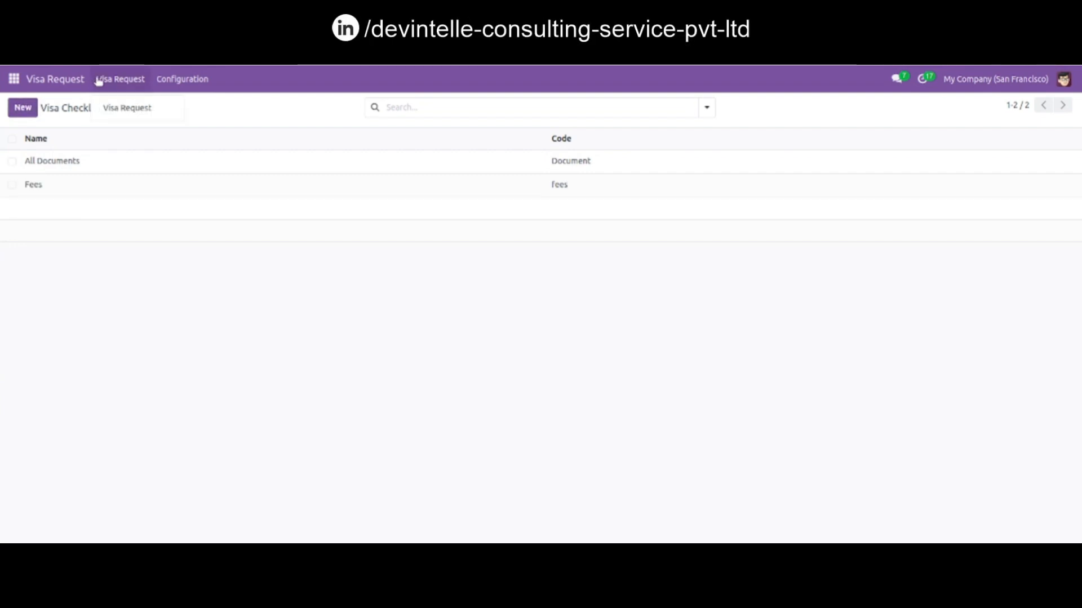
left_click(129, 107)
left_click(23, 107)
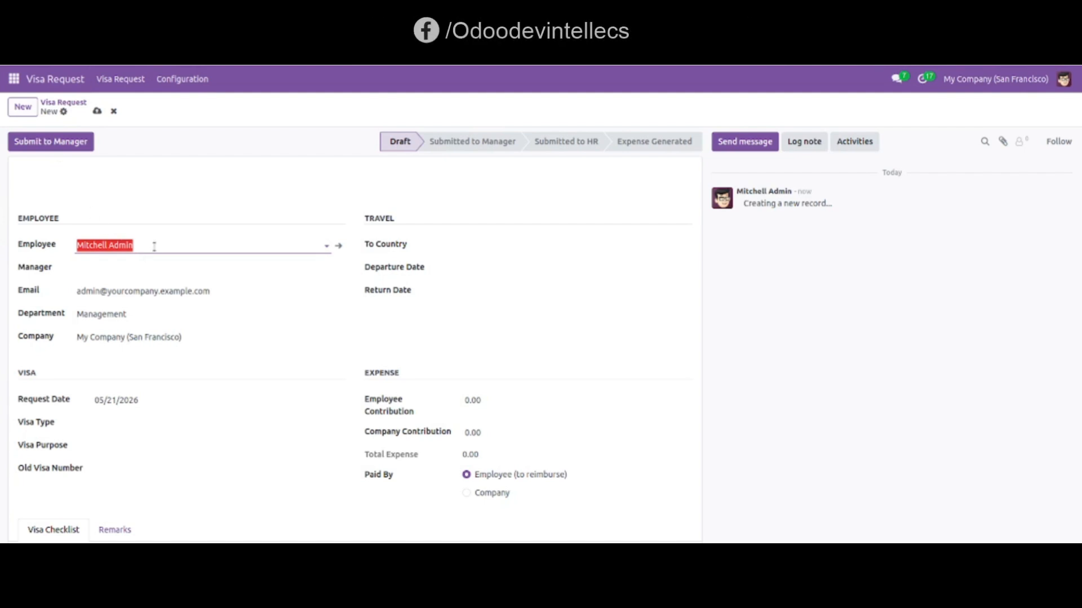
left_click(153, 245)
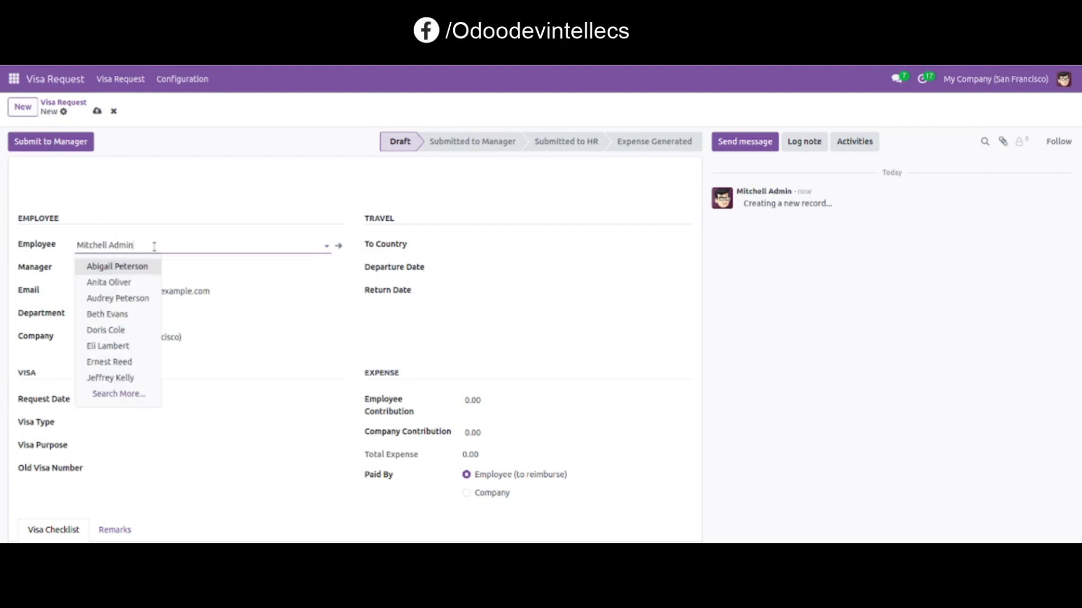
left_click(112, 283)
left_click(97, 266)
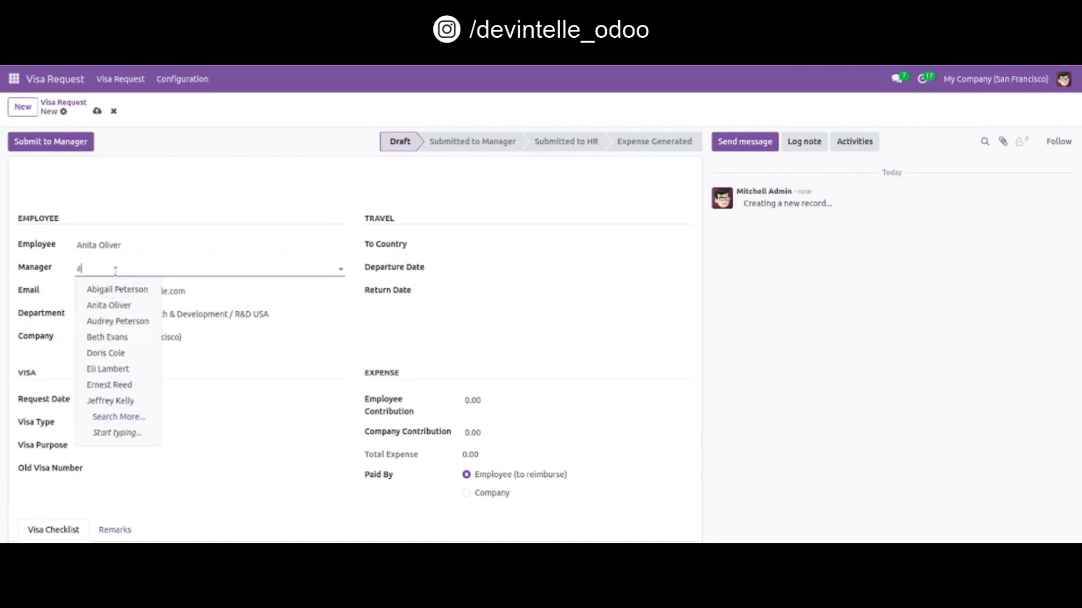
type("admin")
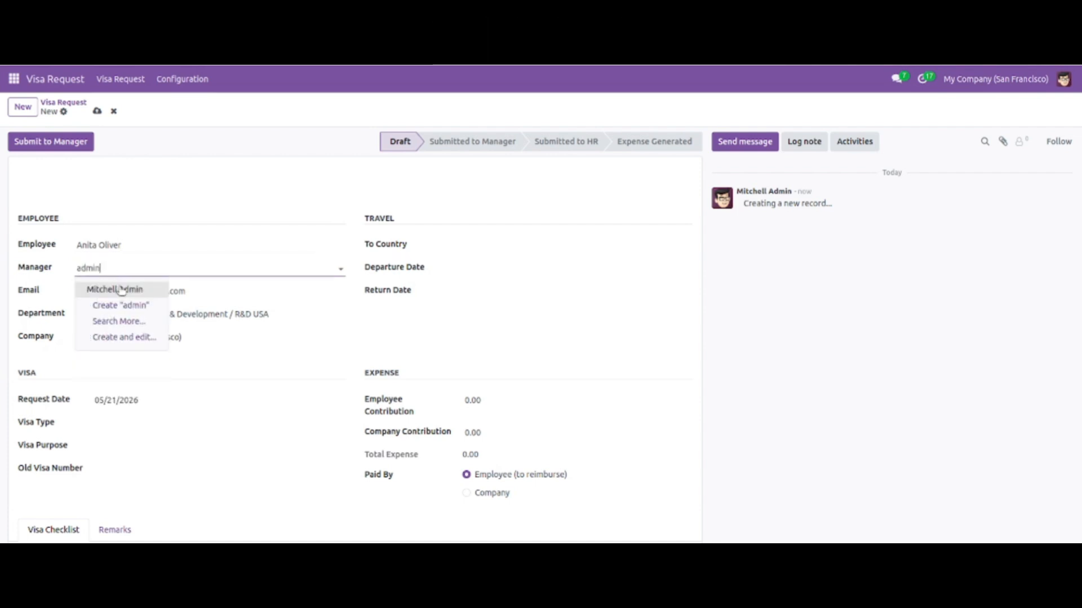
left_click(118, 286)
- Set the destination country to Canada
left_click(458, 246)
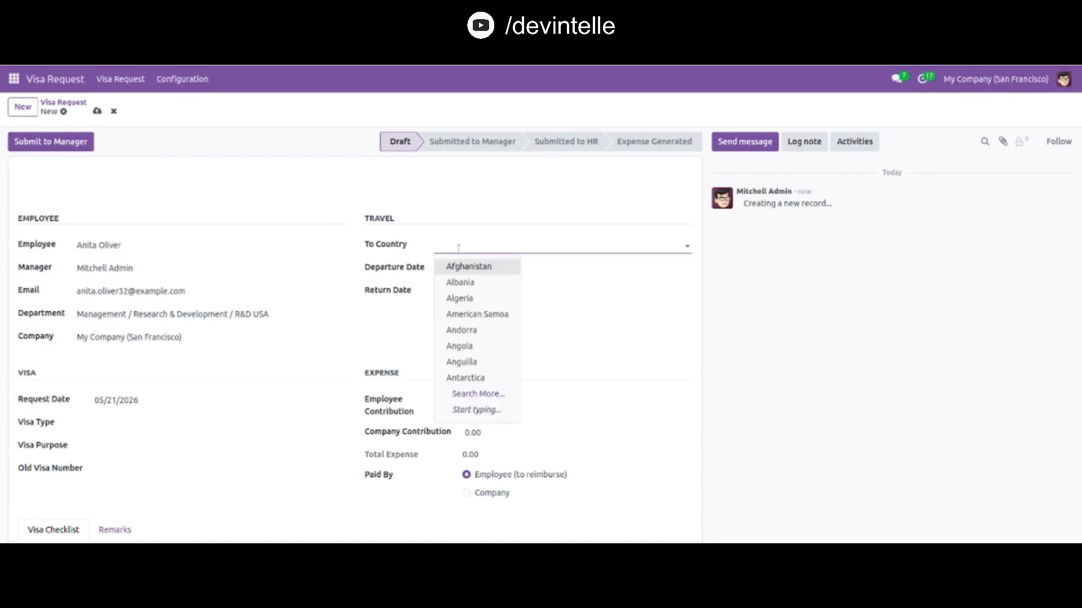
type("can")
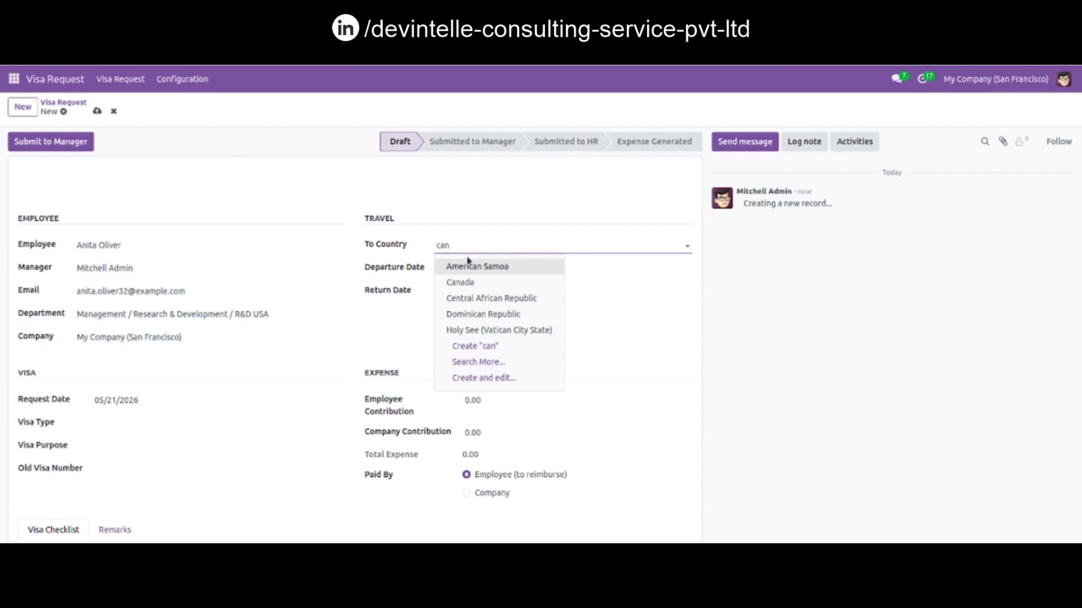
left_click(481, 283)
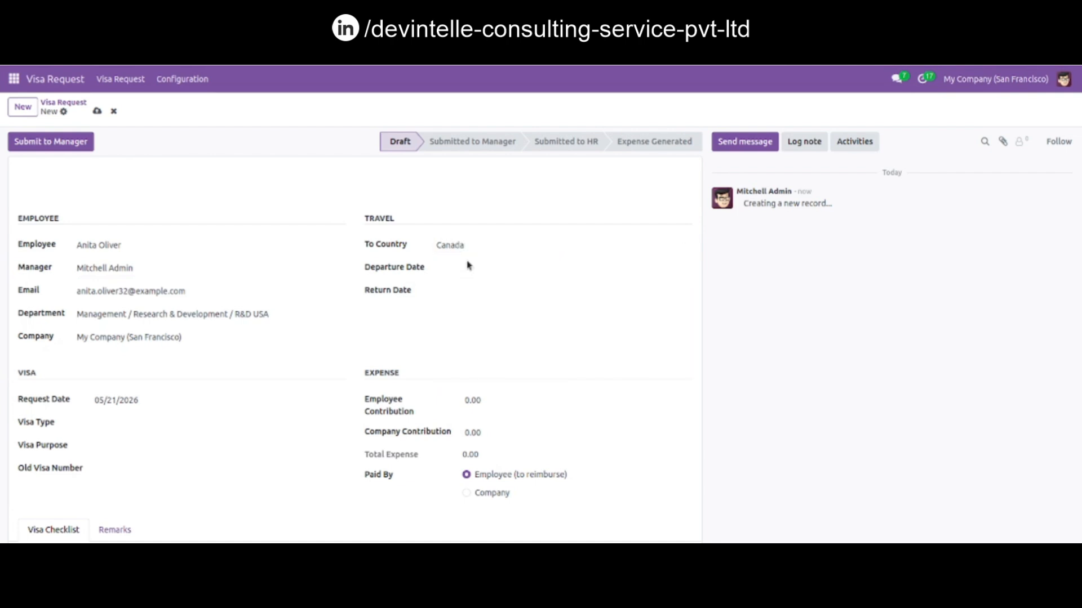
- Set the departure date to 06/16/2026
left_click(472, 271)
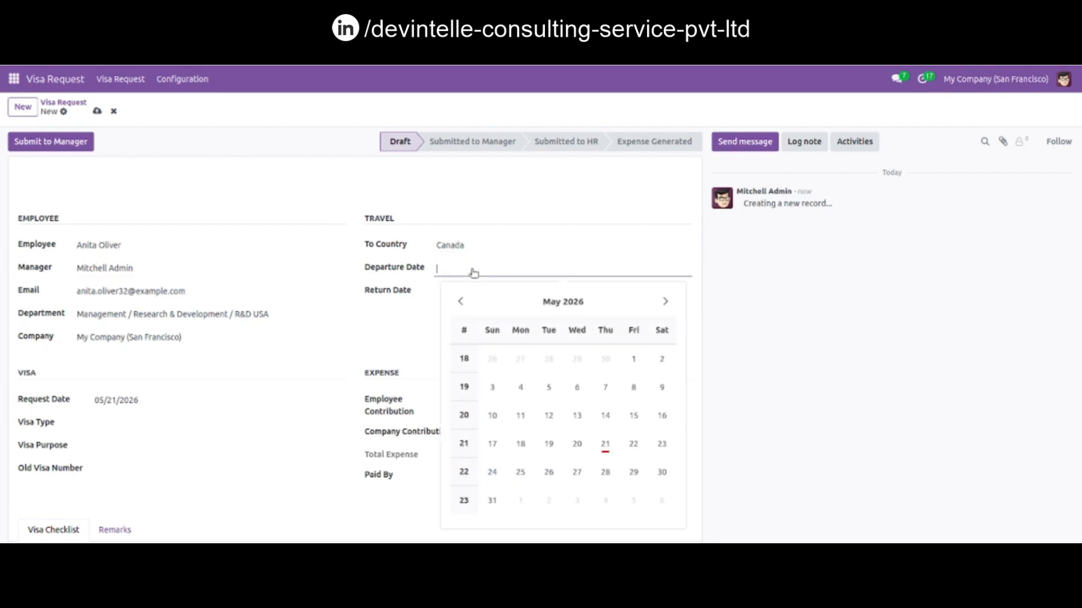
left_click(665, 301)
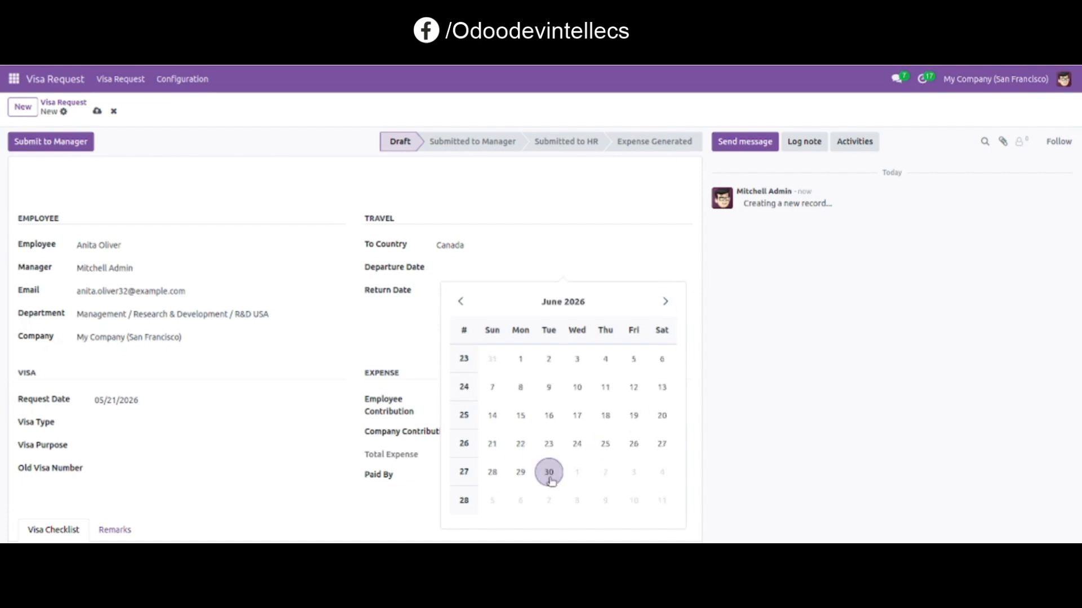
left_click(549, 417)
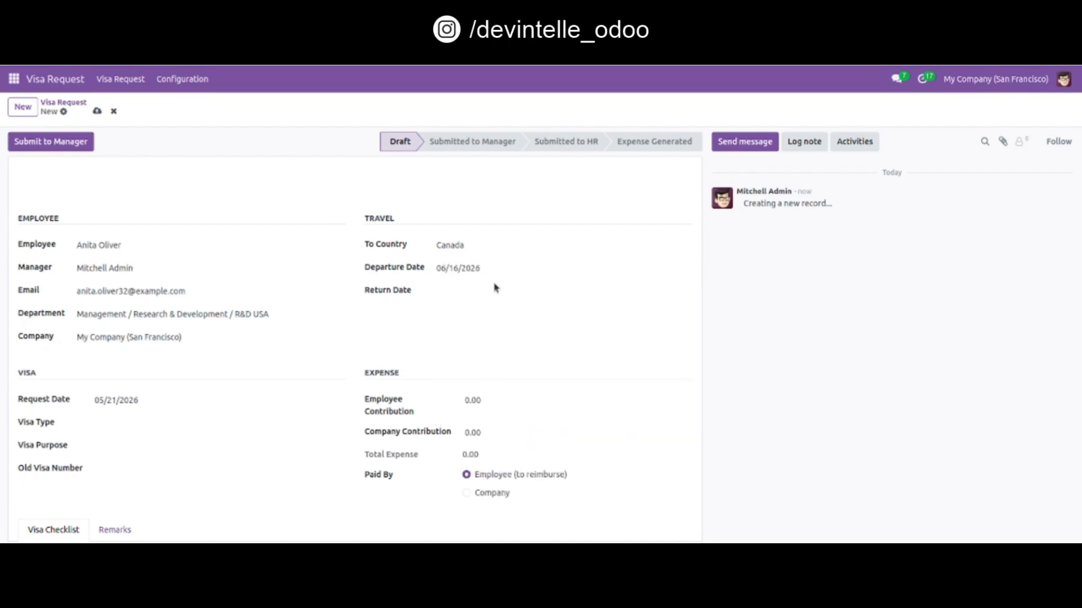
- Set the return date to 06/30/2026
left_click(492, 292)
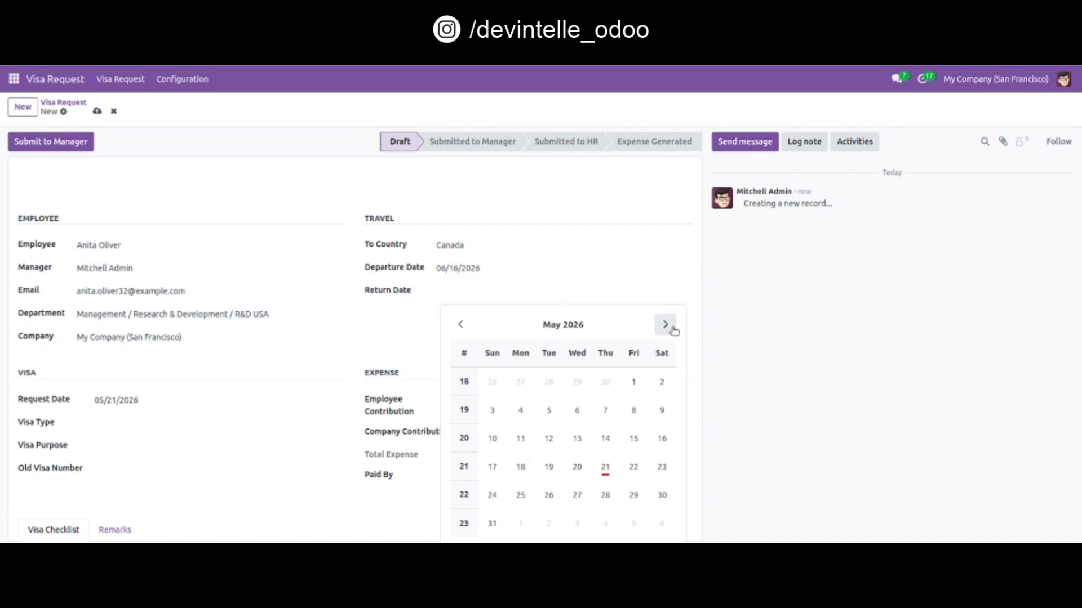
left_click(667, 326)
left_click(549, 495)
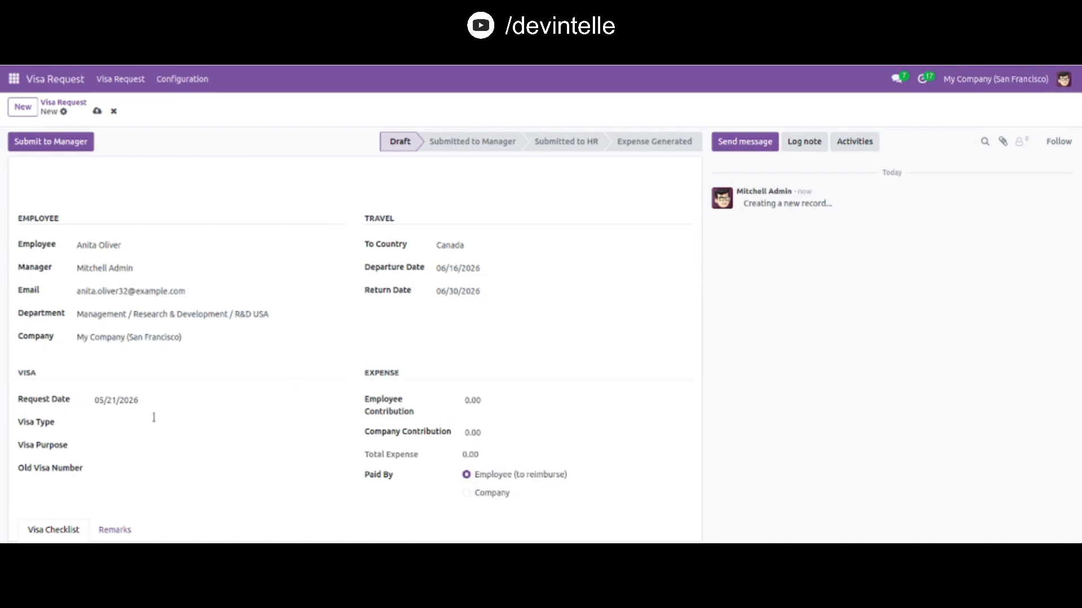
- Set the visa type to Student and the visa purpose to Tour
left_click(131, 419)
left_click(137, 445)
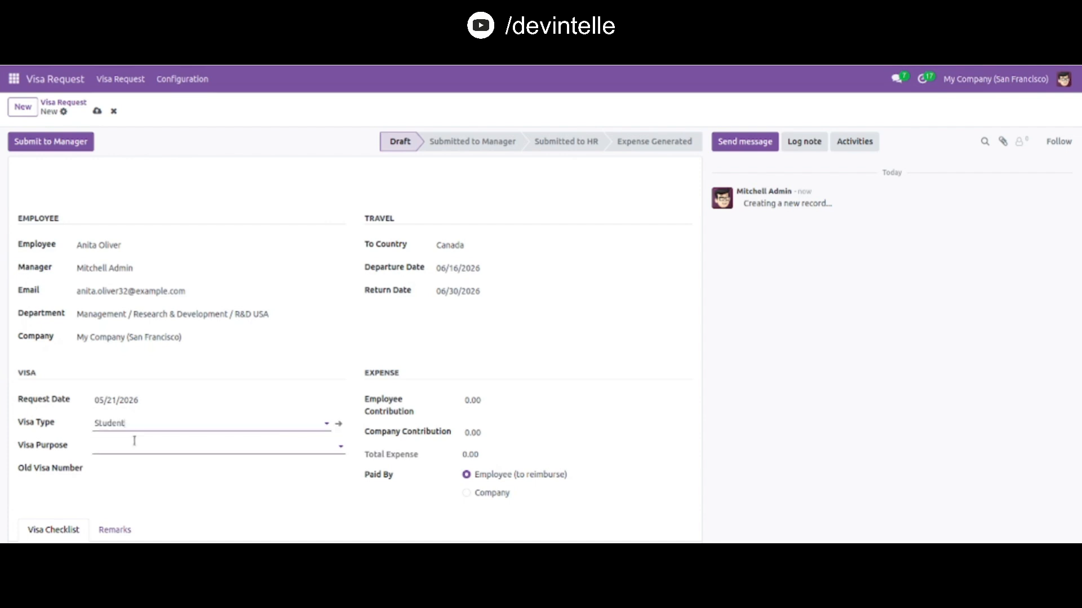
left_click(133, 443)
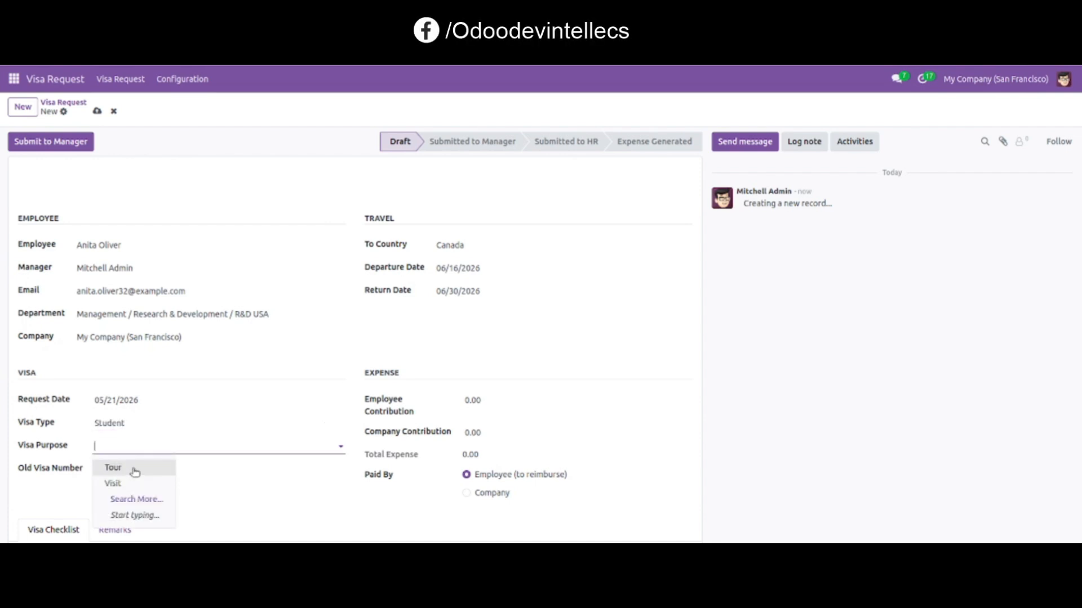
left_click(133, 467)
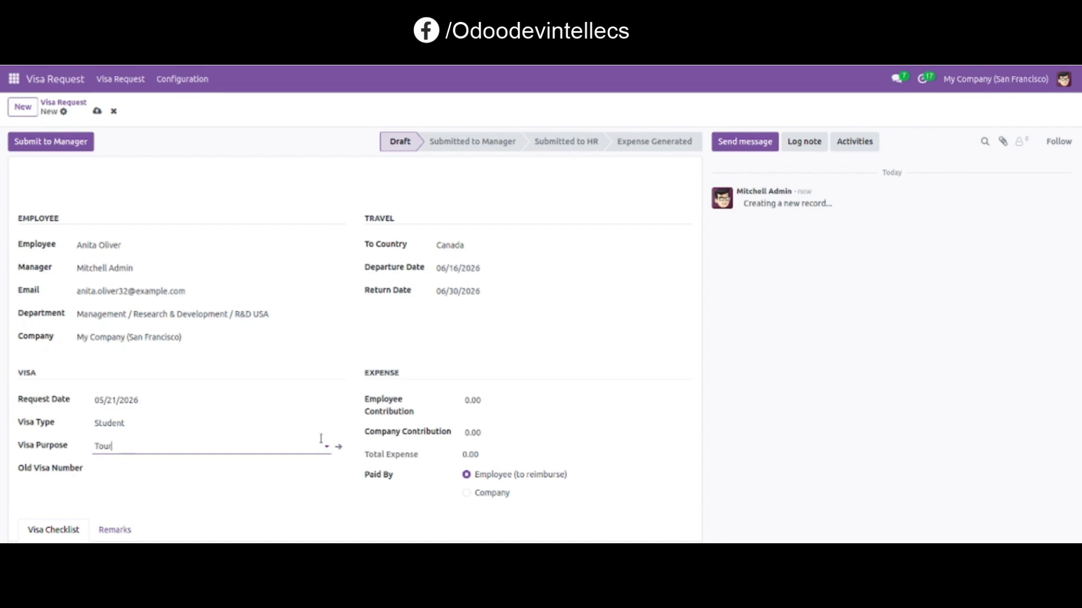
- Enter 20,000 as both the employee contribution and the company contribution
left_click(473, 405)
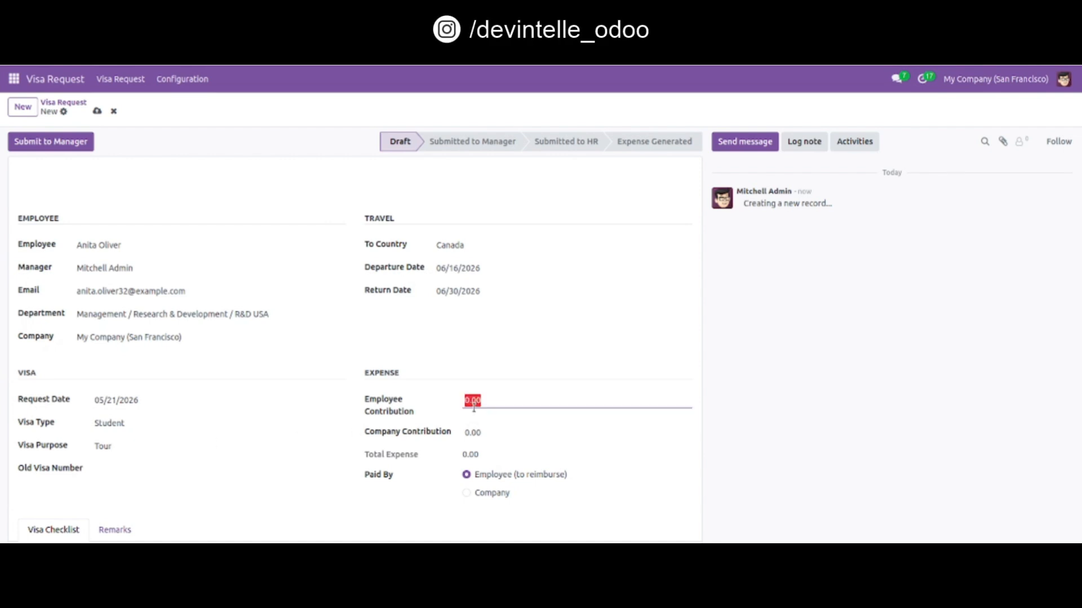
type("20,00")
left_click(482, 431)
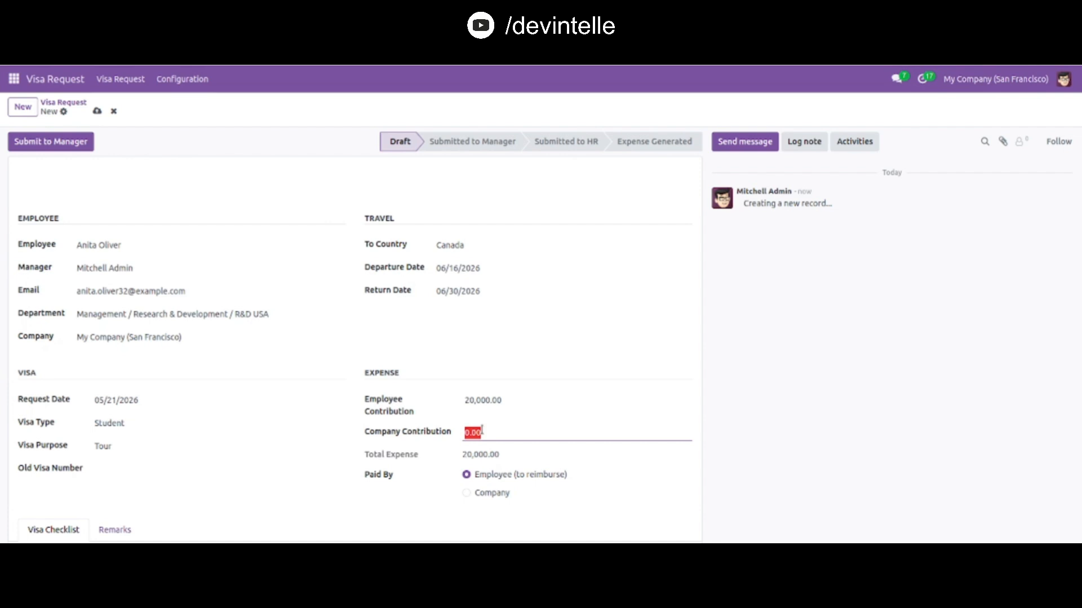
type("20000")
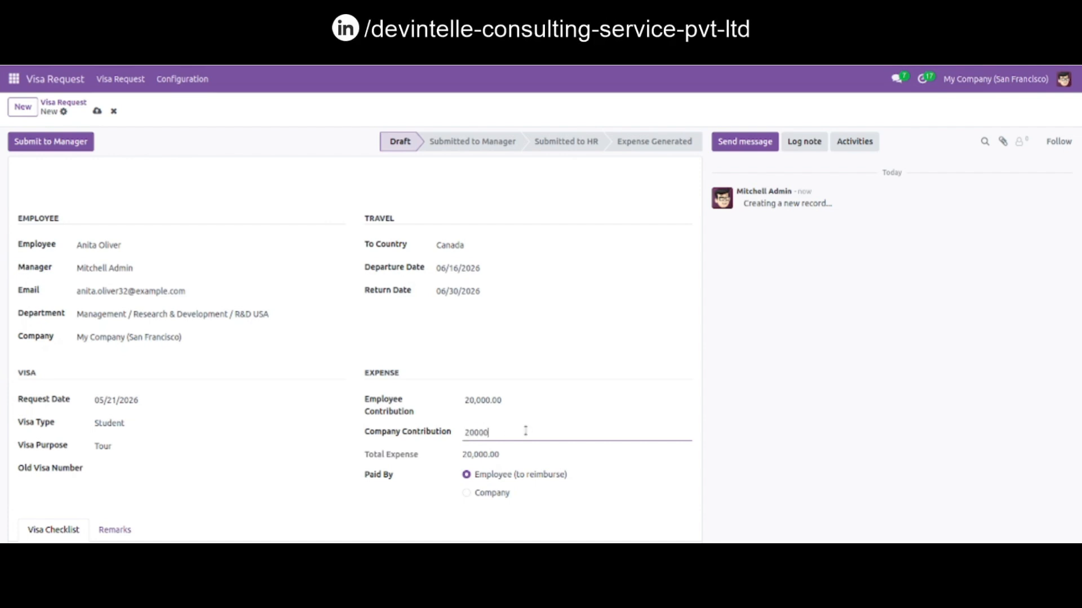
left_click(584, 320)
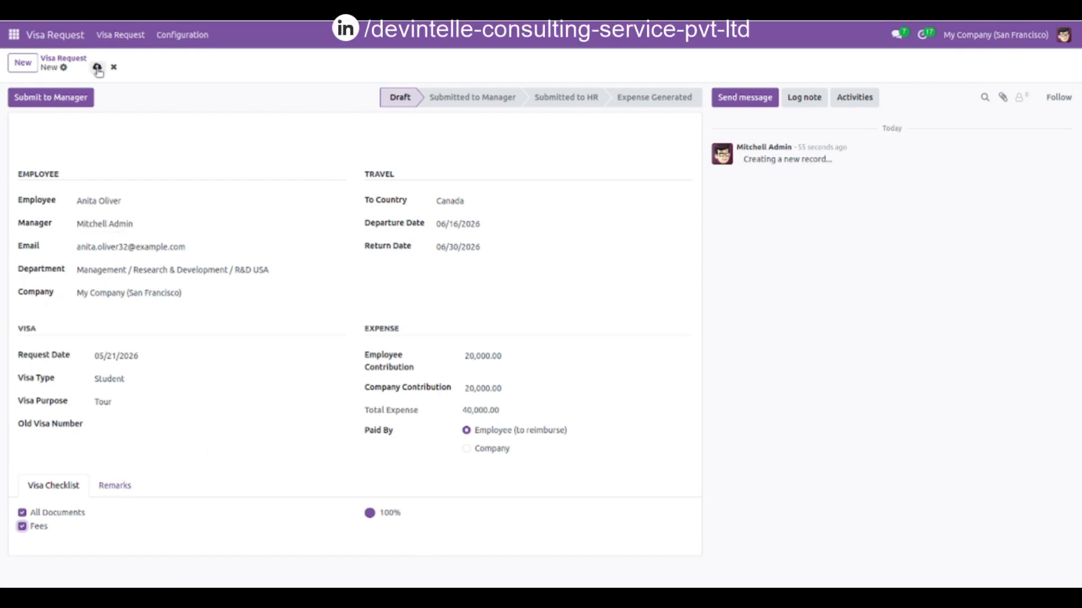
- Review the Remarks and Visa Checklist tabs, then save the visa request
left_click(118, 487)
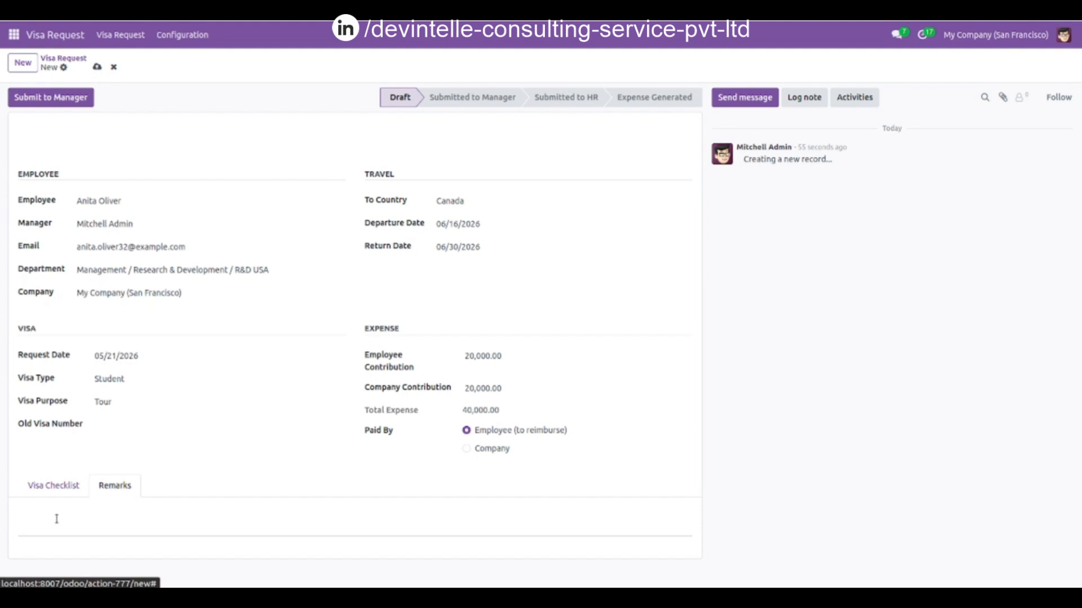
left_click(67, 488)
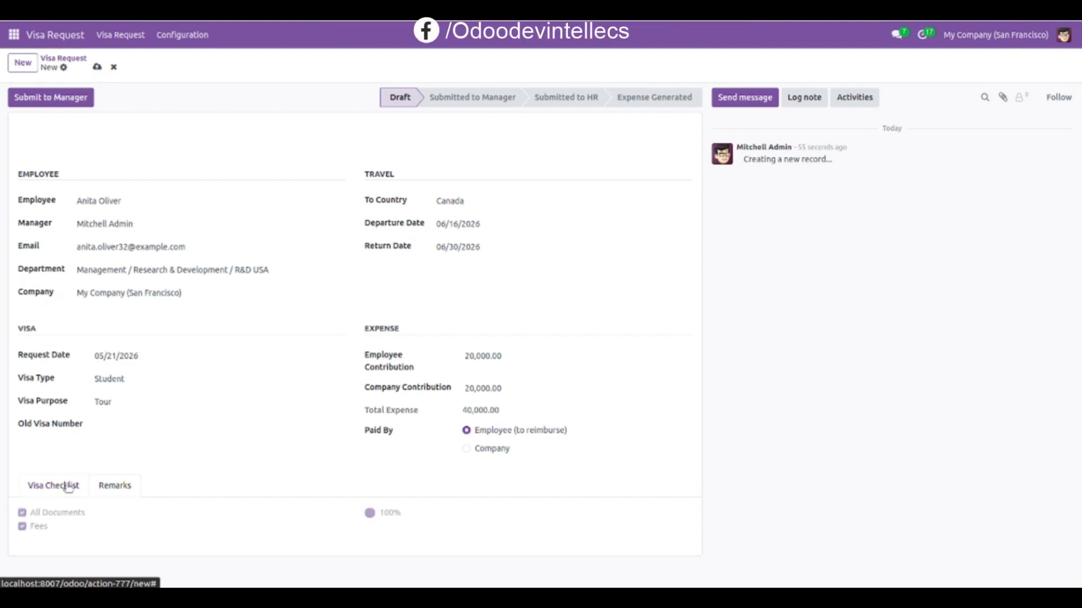
left_click(97, 67)
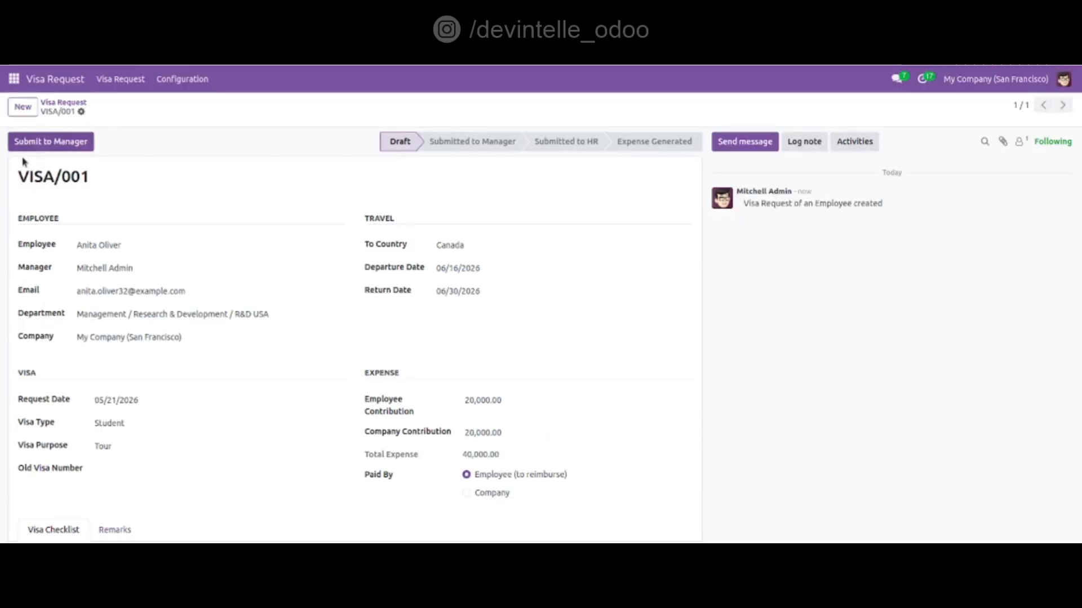
- Submit the request to the manager, submit it to HR, and generate its expense
left_click(51, 142)
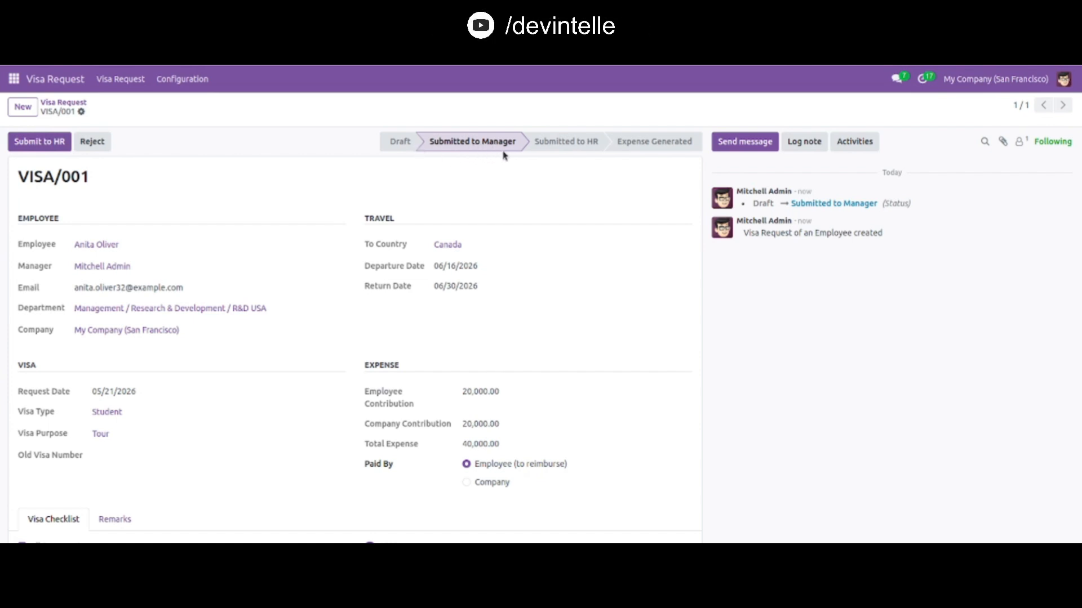
left_click(52, 142)
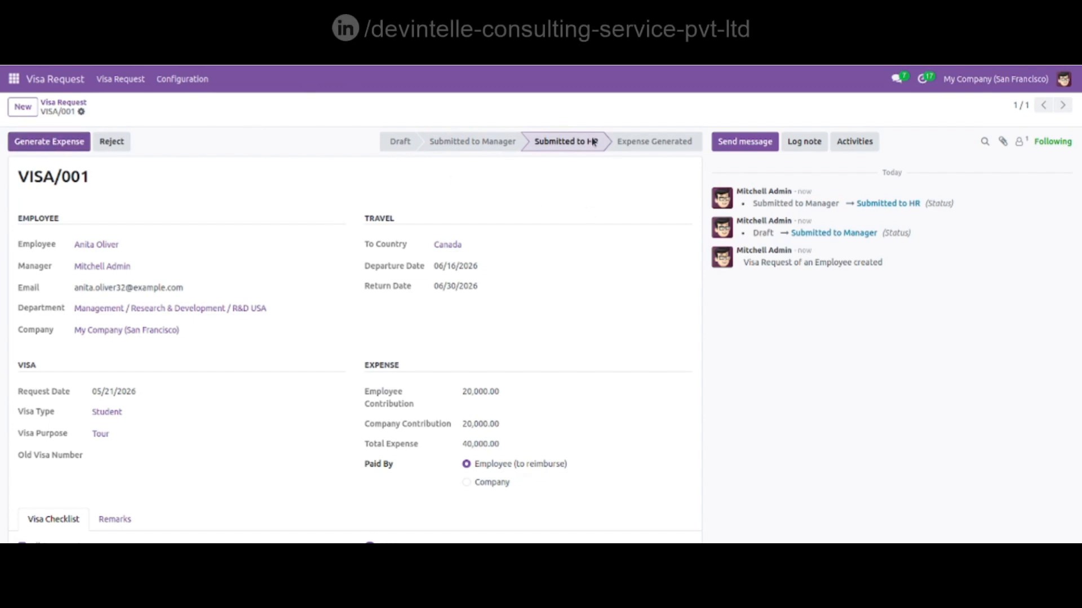
left_click(49, 144)
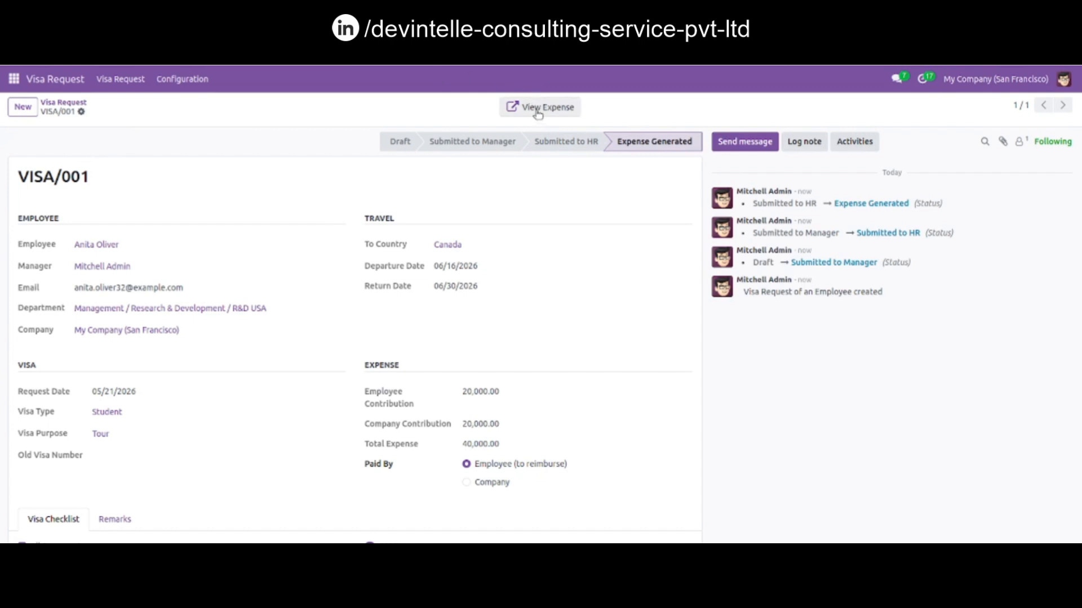
- Open the generated expense and return to the visa request
left_click(538, 108)
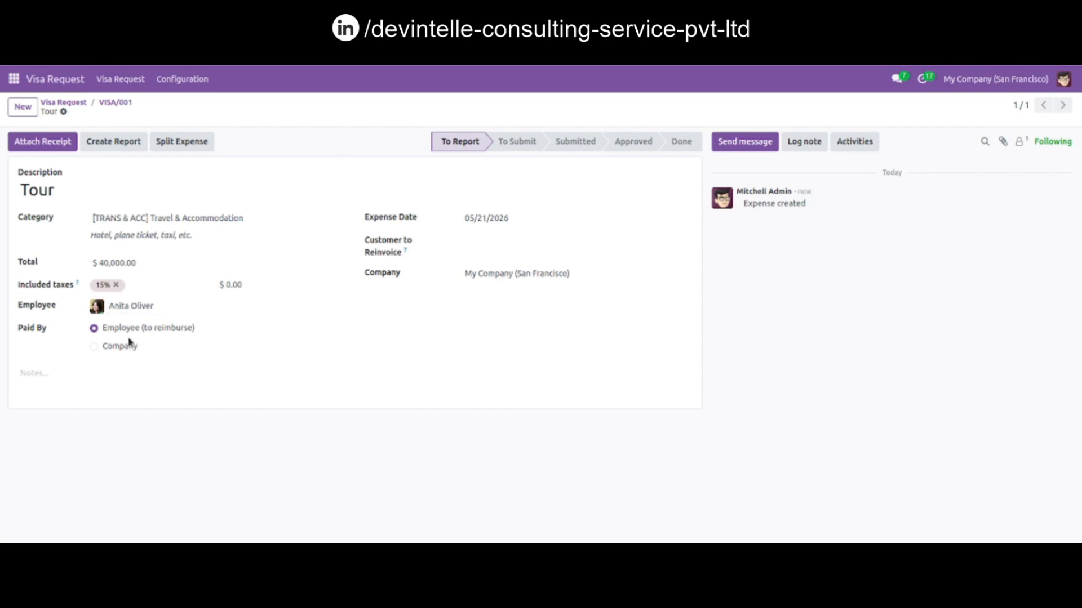
left_click(117, 103)
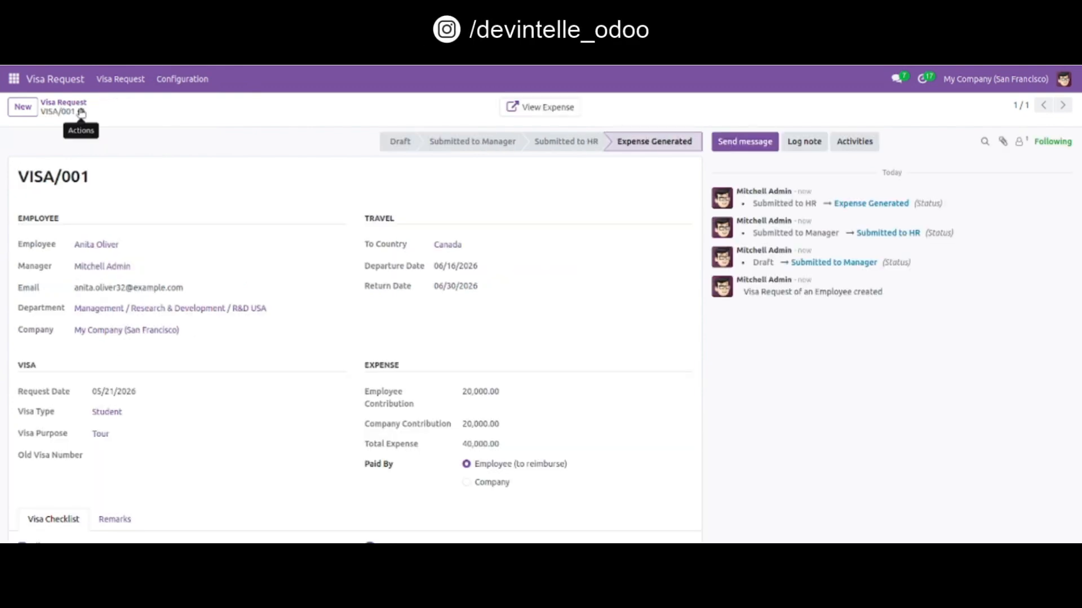
- Print the visa request as a PDF report and enlarge it for reading
left_click(82, 113)
left_click(134, 136)
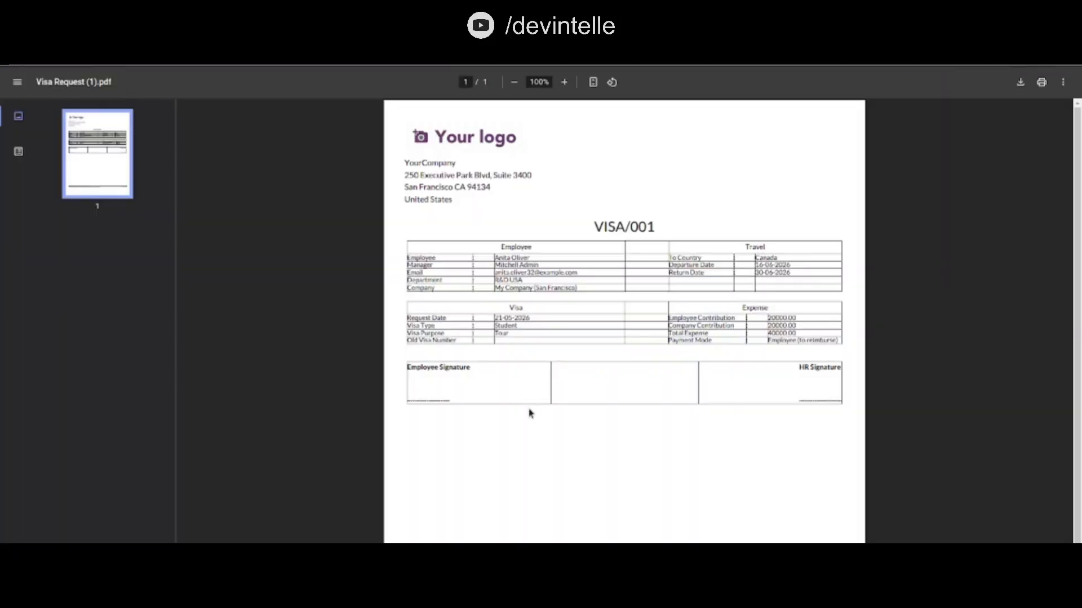
key("ctrl+plus")
key("ctrl+plus")
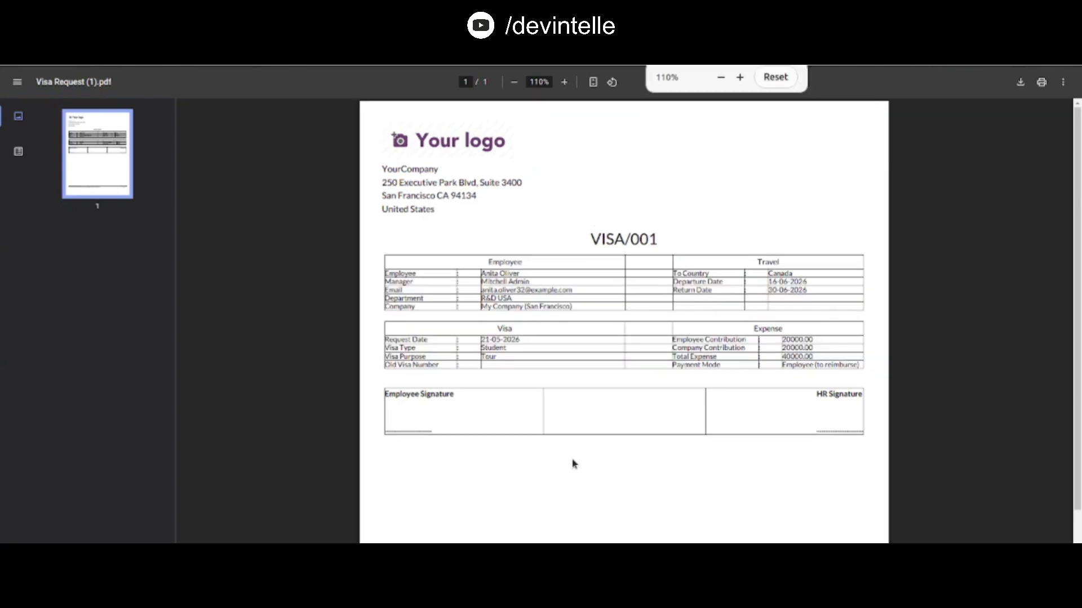
key("ctrl+plus")
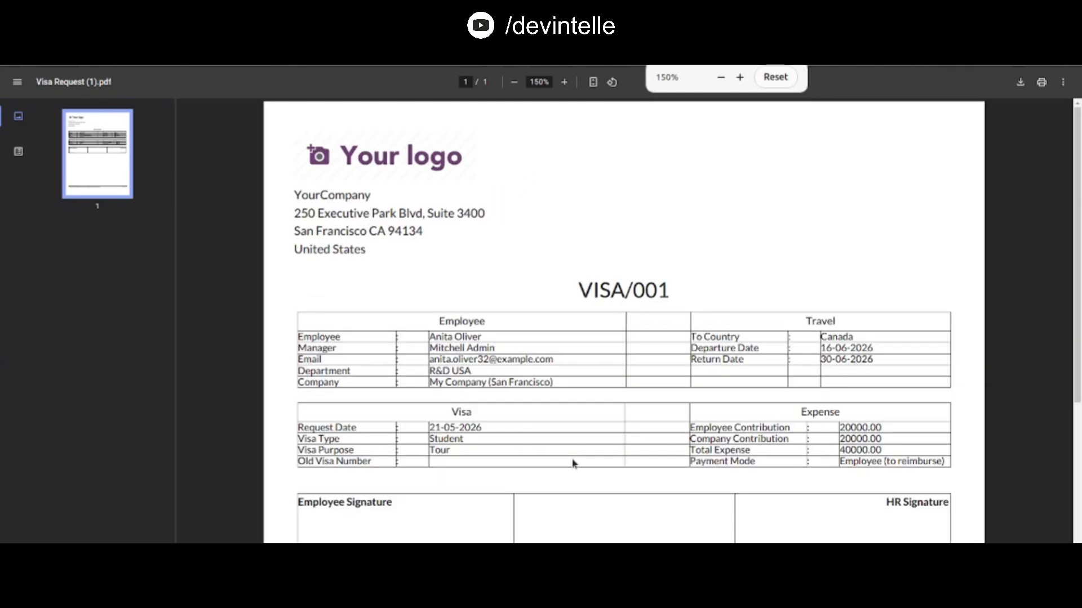